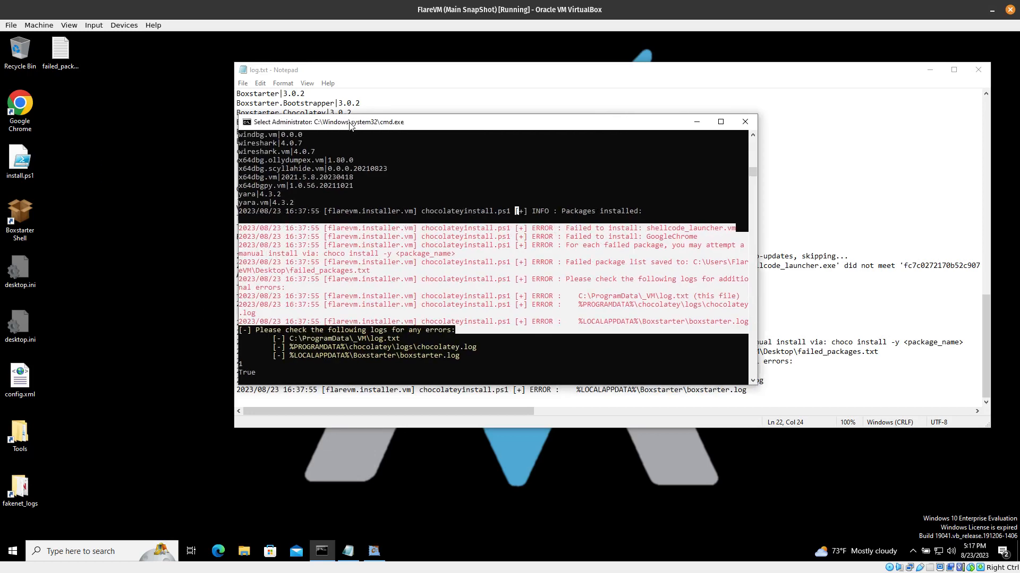
Examine the installer output for the packages that failed to install and the suggested manual choco install command.
drag(215, 123, 224, 89)
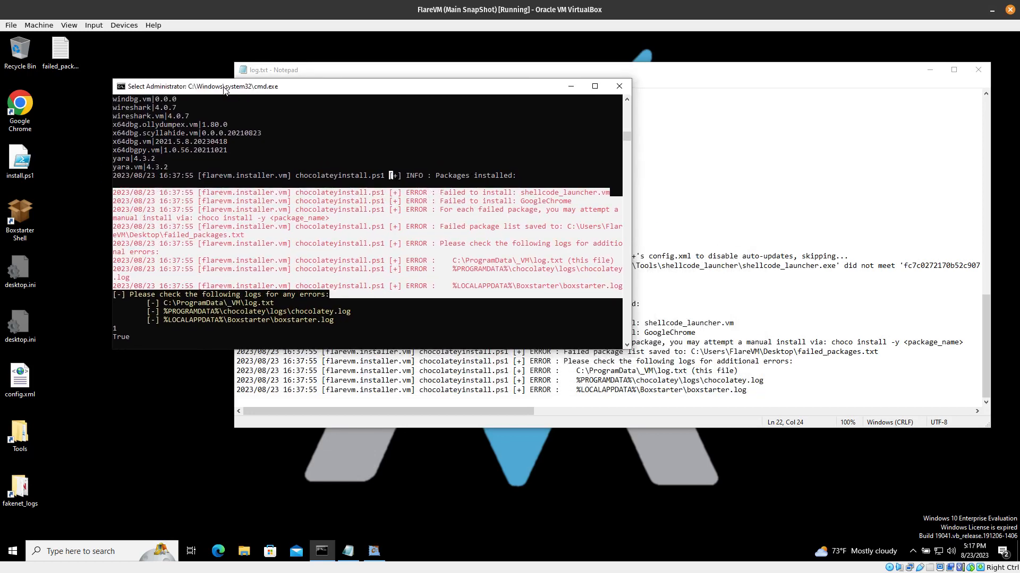
double_click(540, 202)
double_click(536, 194)
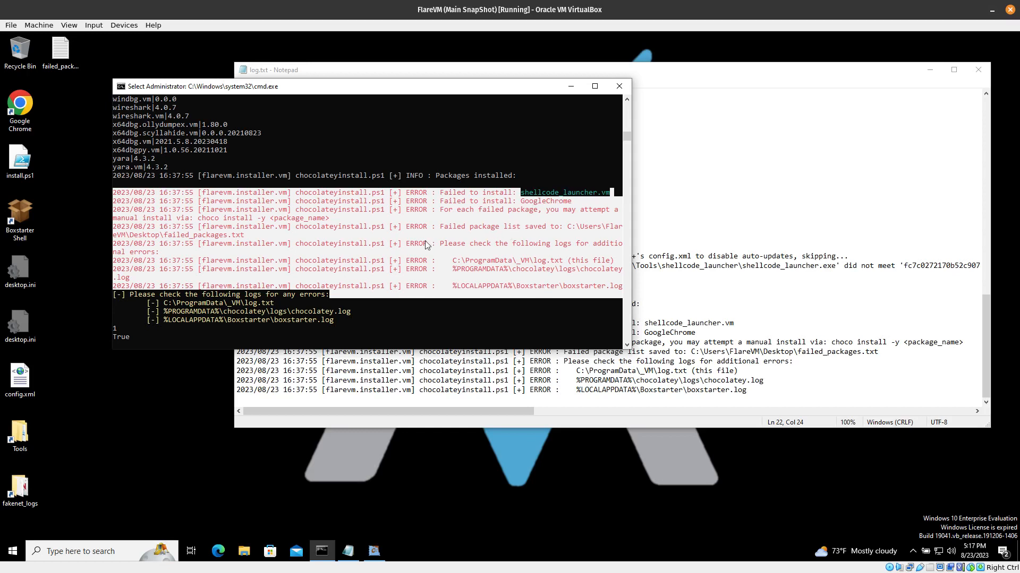
click(595, 87)
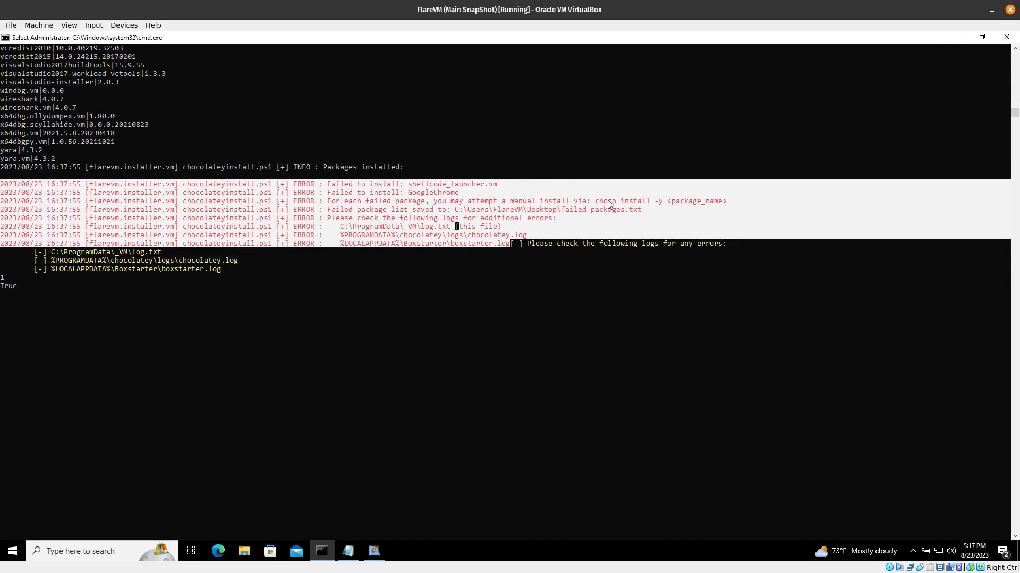
drag(600, 202, 690, 203)
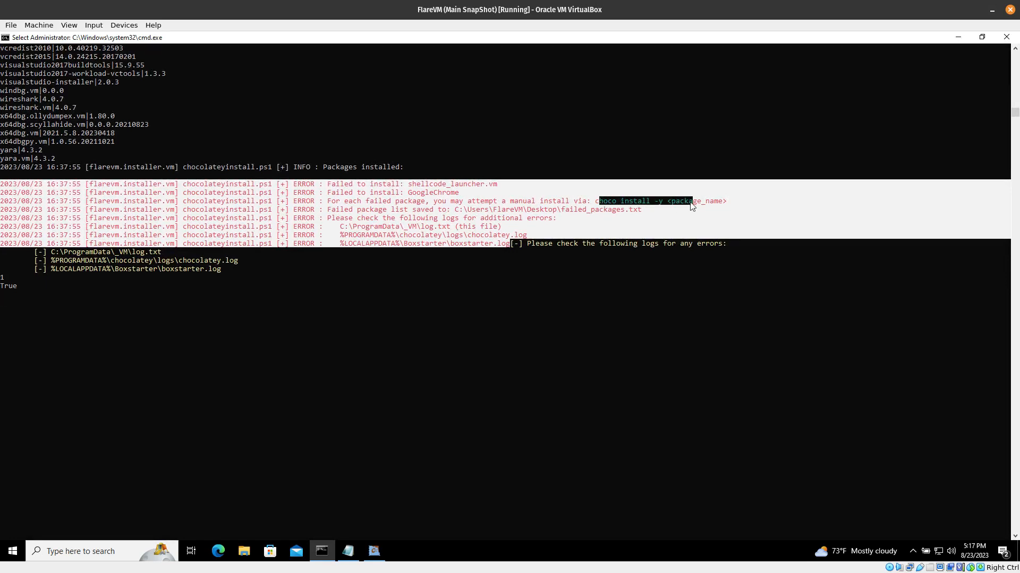
double_click(659, 203)
click(672, 202)
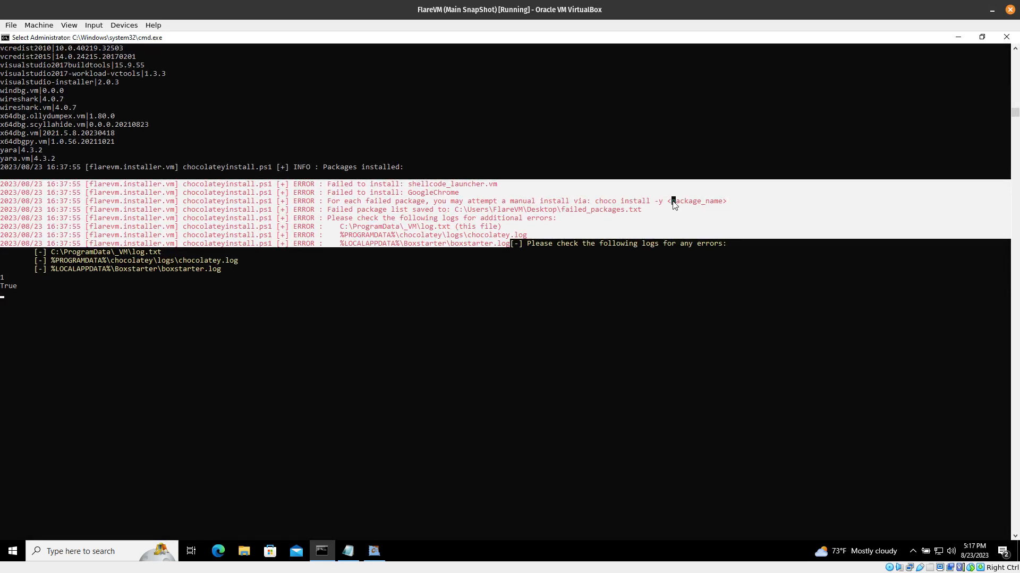
drag(668, 203, 728, 202)
drag(592, 202, 725, 206)
Interrupt the installer in the command window, answer y to terminate the batch job, and close log.txt.
click(299, 244)
key(Escape)
click(573, 208)
right_click(573, 208)
key(ctrl+c)
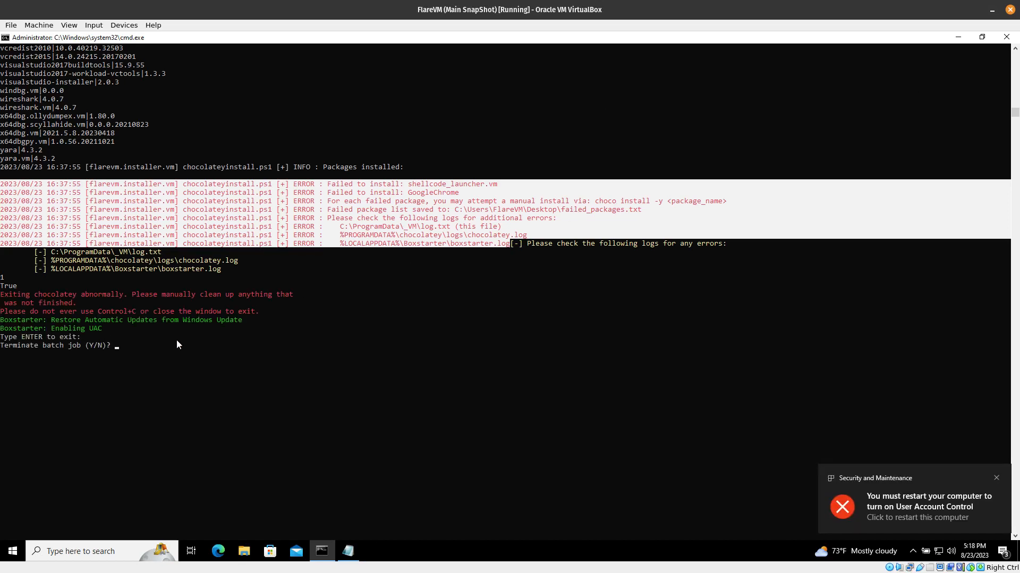
text(y)
key(Return)
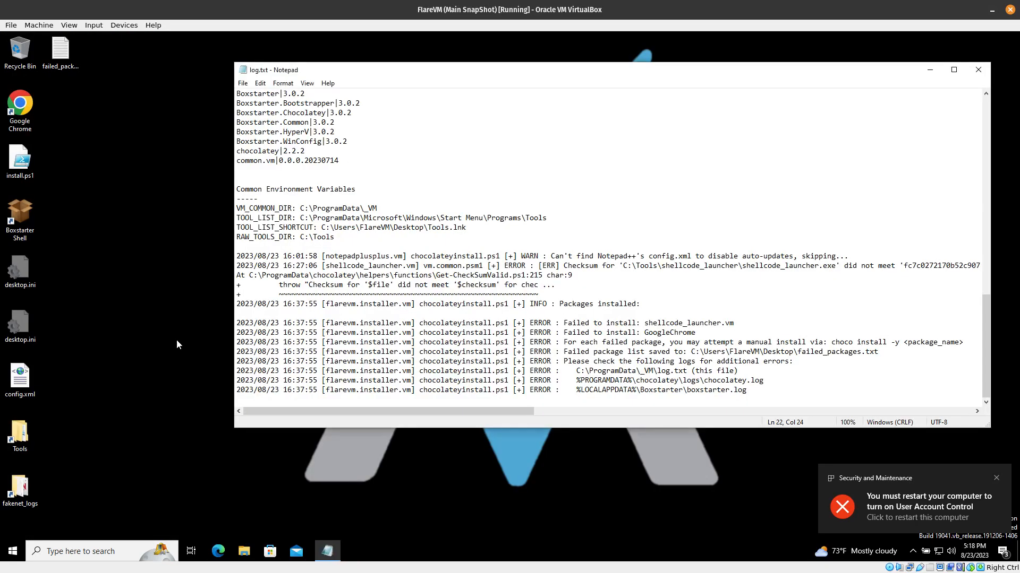
drag(655, 65, 454, 65)
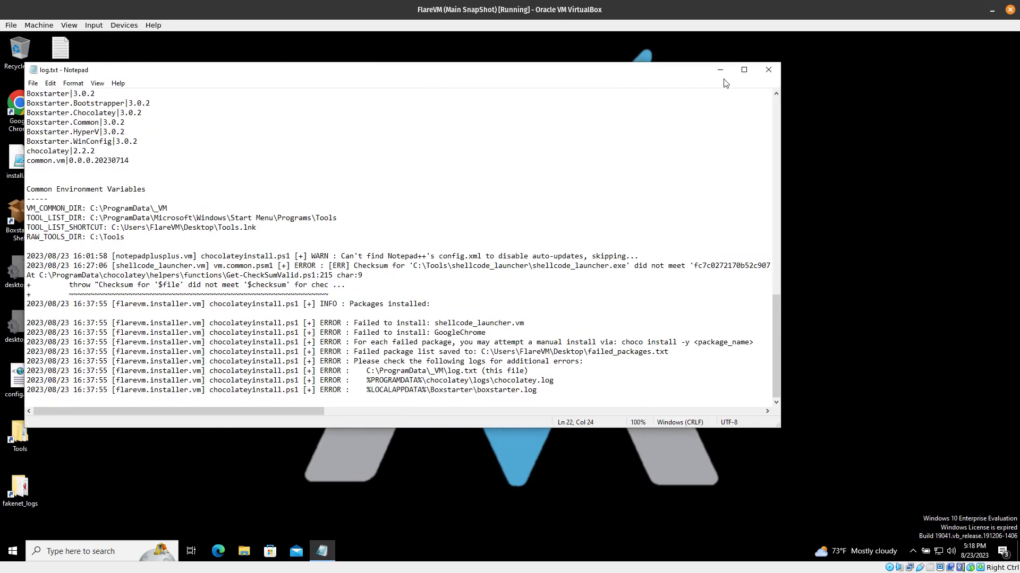
click(773, 75)
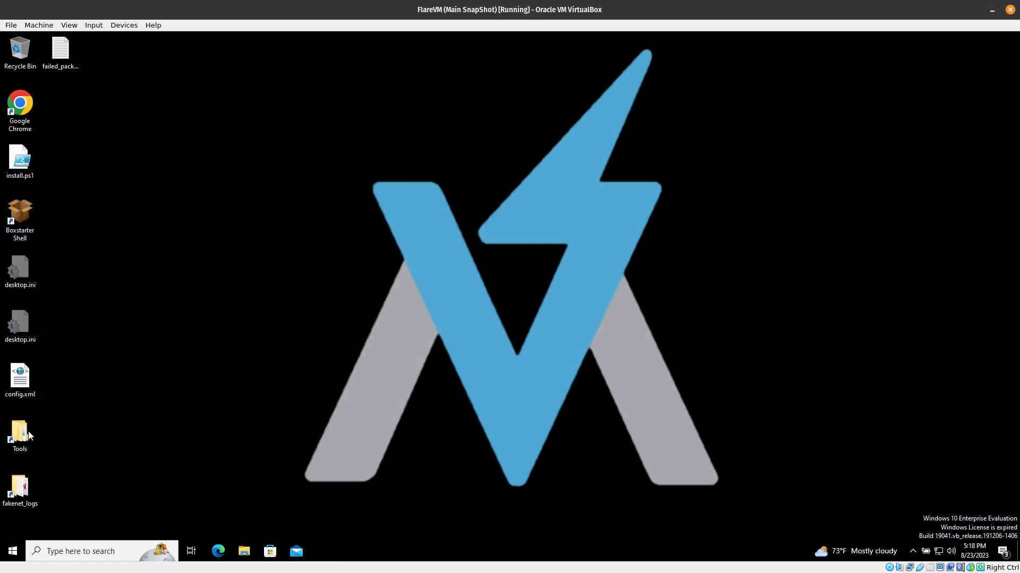
Open the desktop Tools folder and look through its Debuggers and Networking subfolders.
double_click(31, 436)
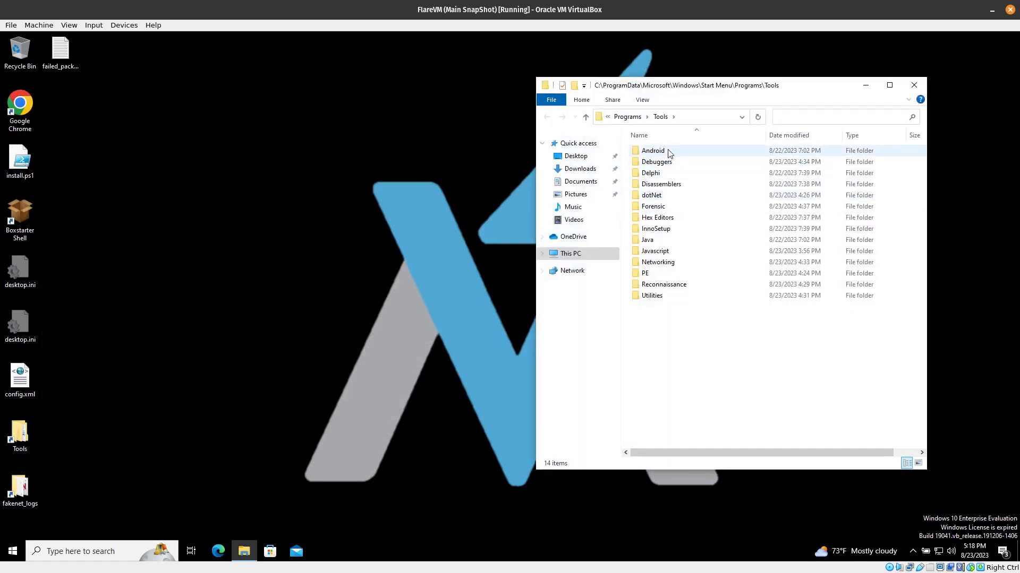
double_click(670, 163)
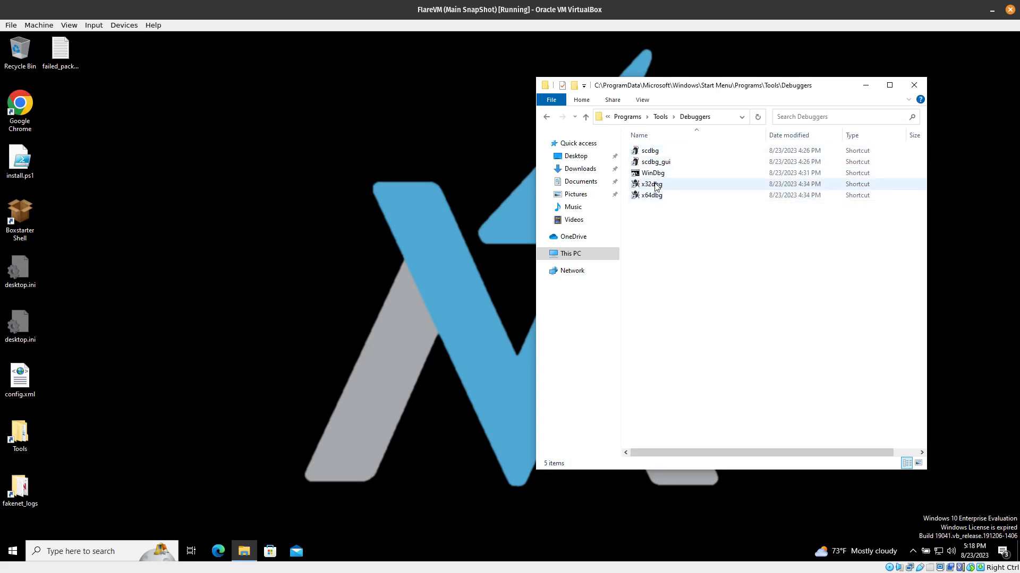
key(BackSpace)
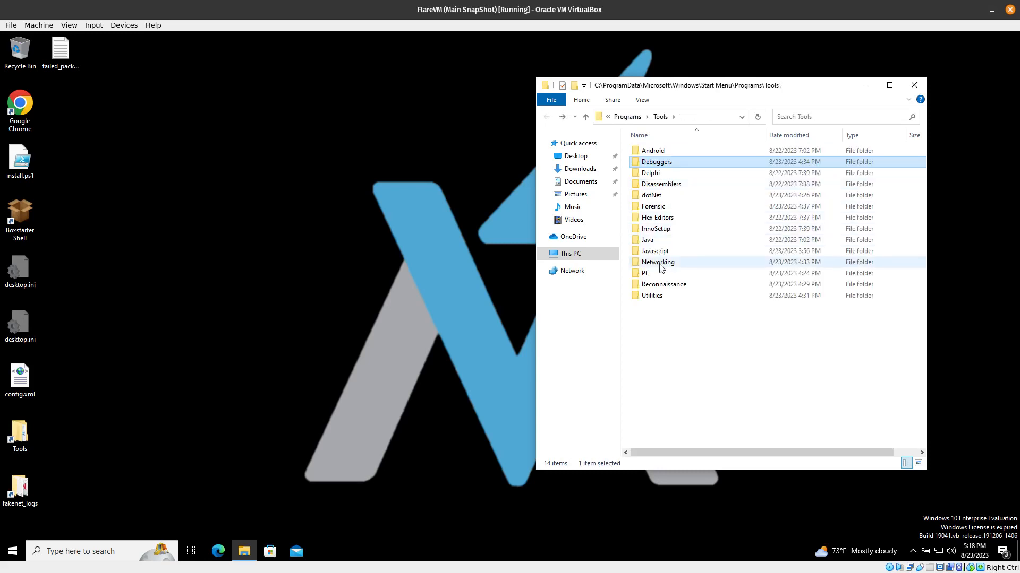
double_click(660, 263)
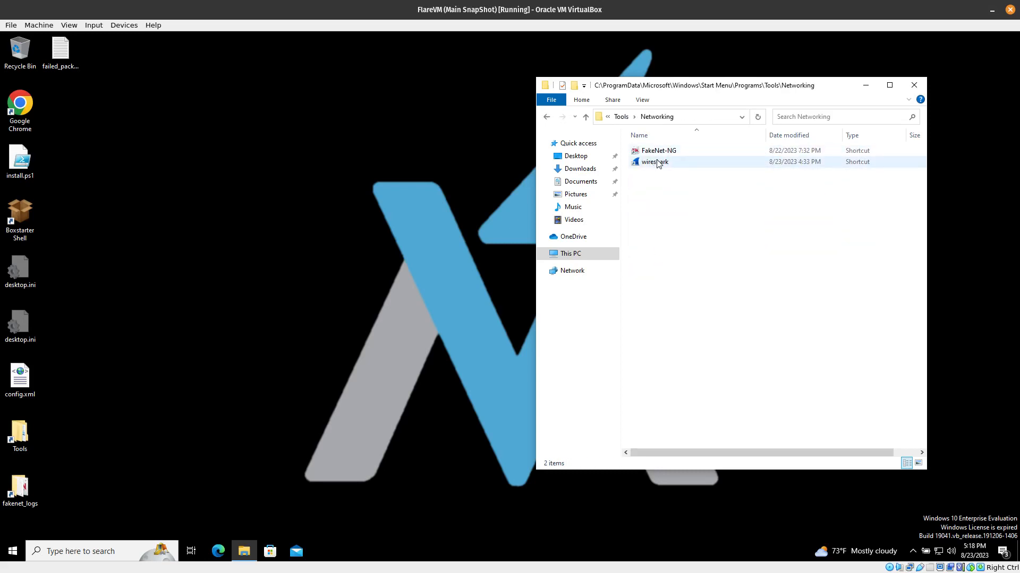
key(BackSpace)
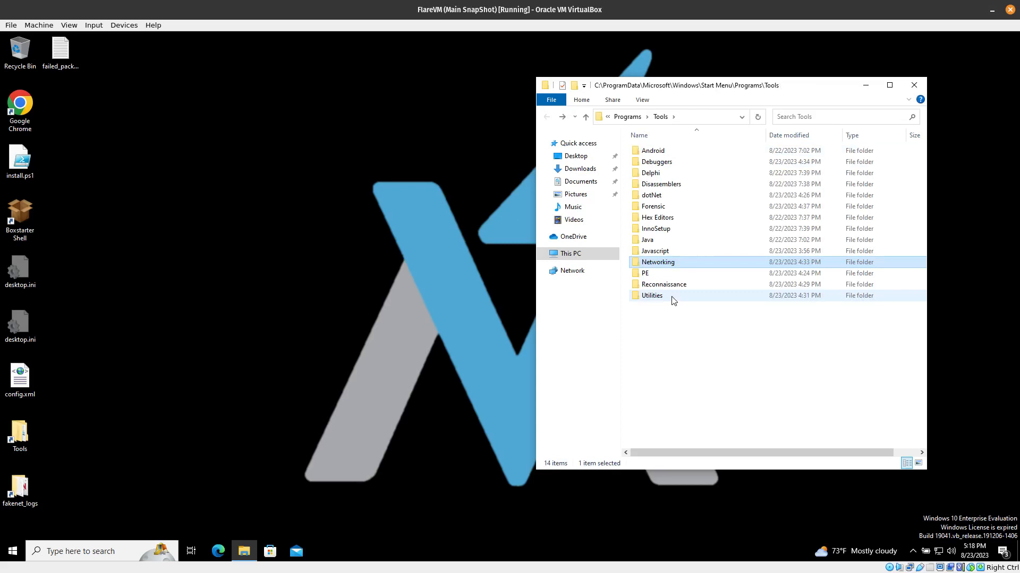
Launch cmder from the Utilities folder, skip the offered ConEmu version, and close the console.
click(669, 298)
double_click(669, 298)
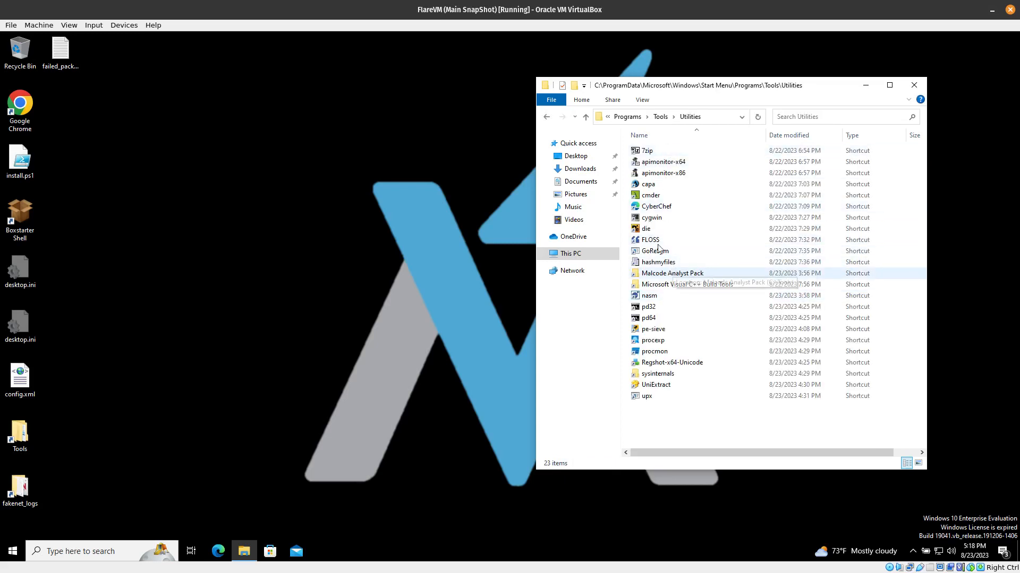
double_click(656, 201)
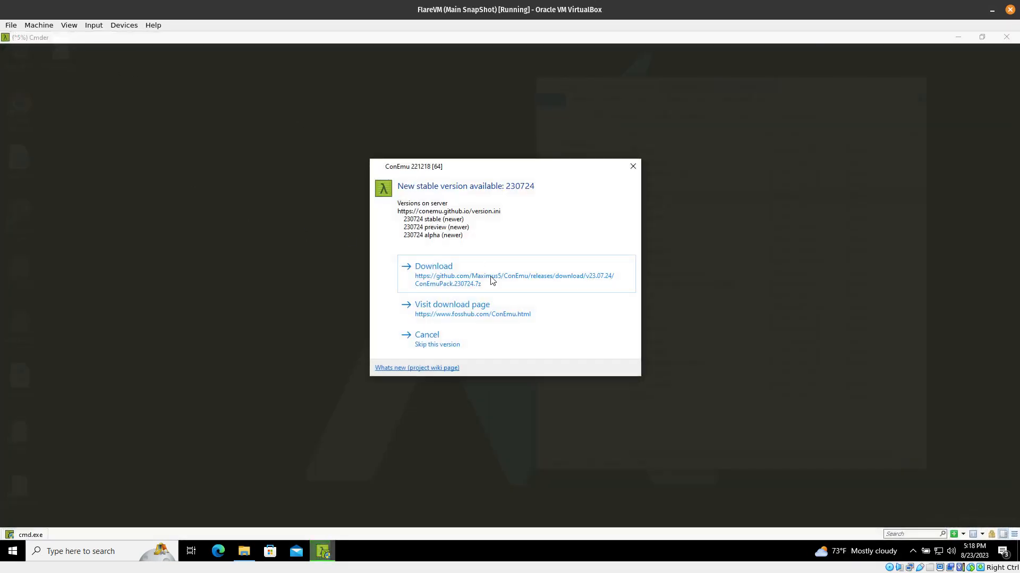
click(428, 334)
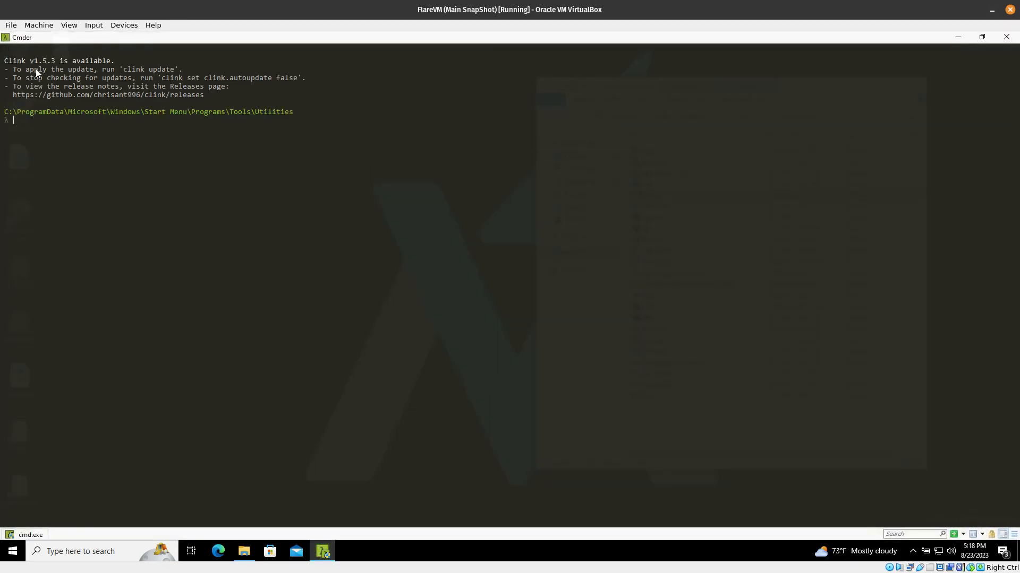
click(1006, 36)
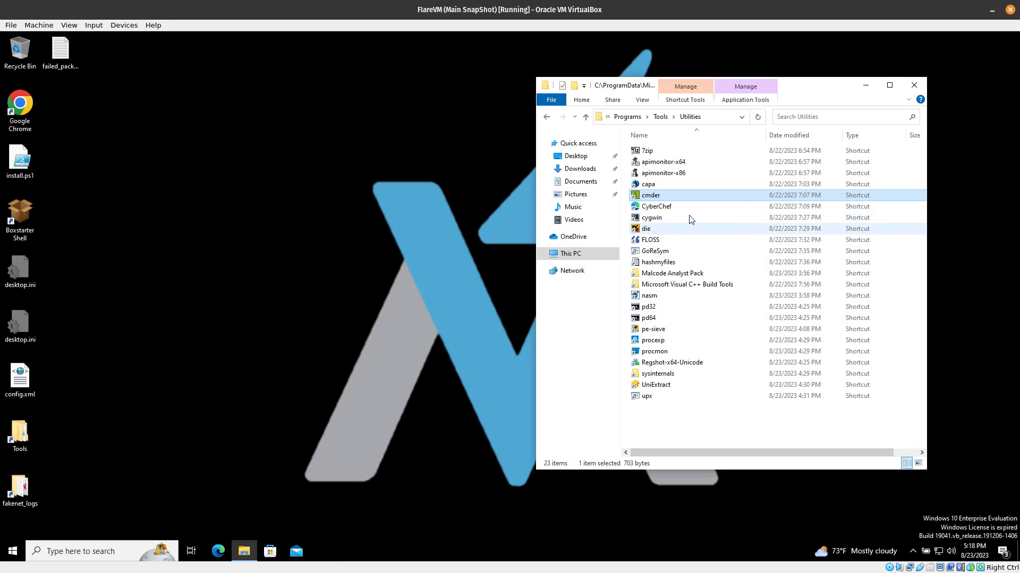
Browse the executables in the sysinternals folder and return to the Utilities folder.
click(658, 220)
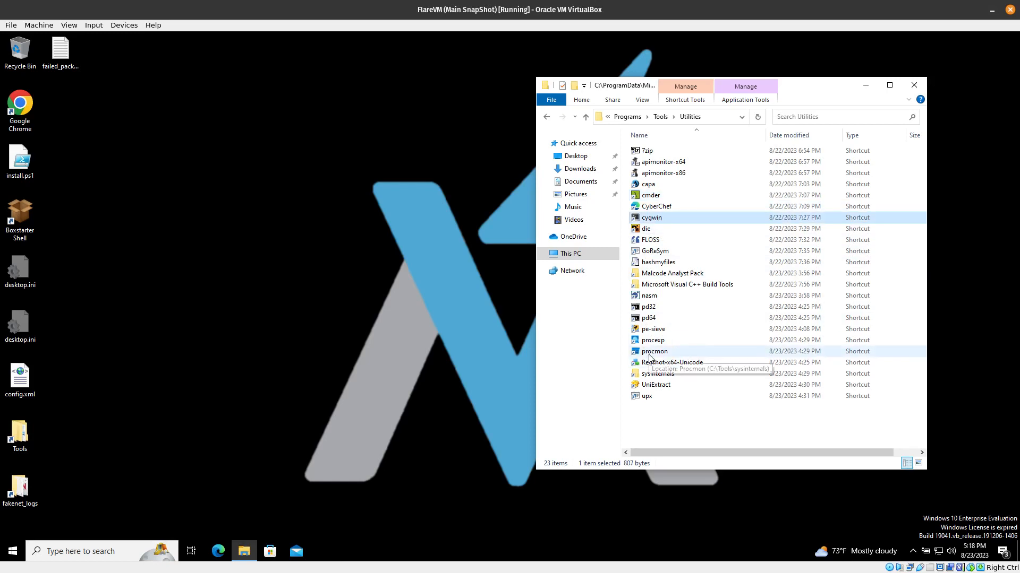
double_click(673, 375)
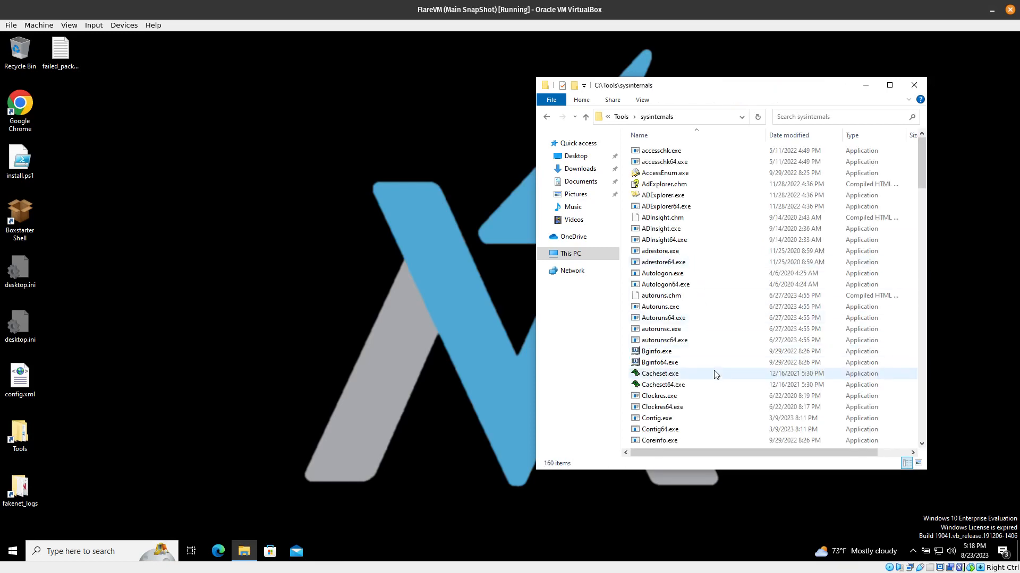
scroll(712, 373, down, 18)
scroll(714, 375, down, 15)
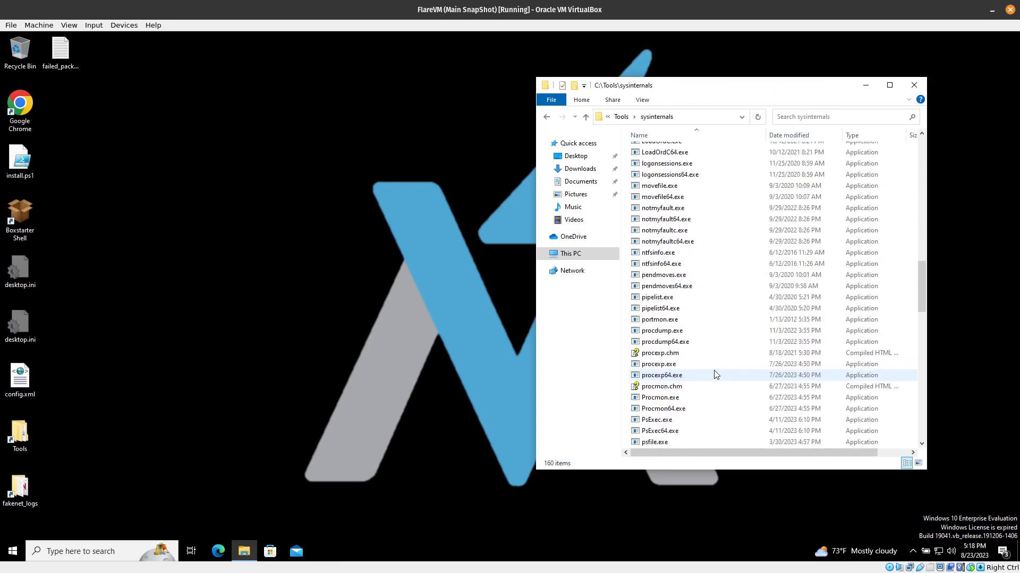
scroll(714, 375, up, 10)
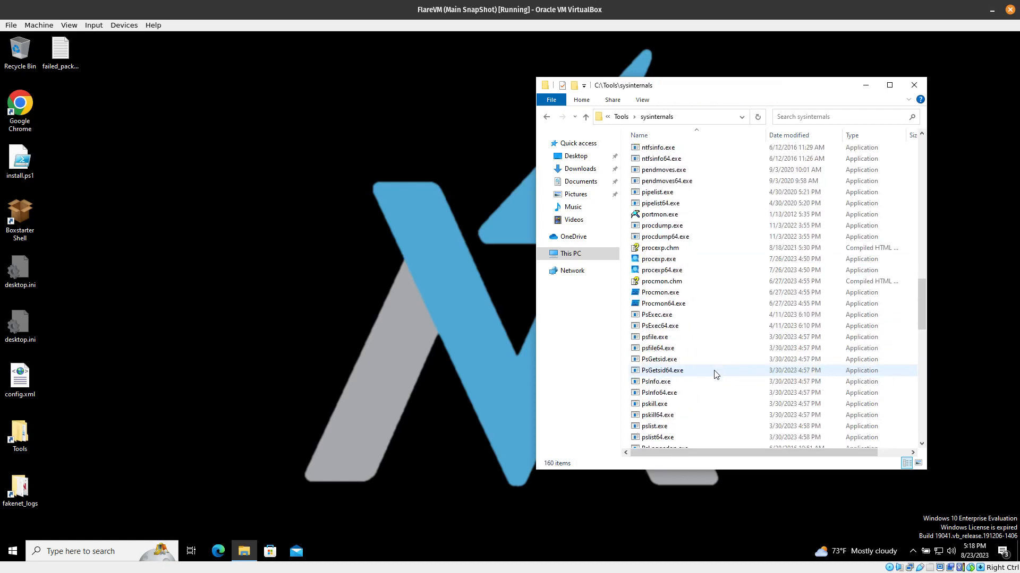
key(alt+Left)
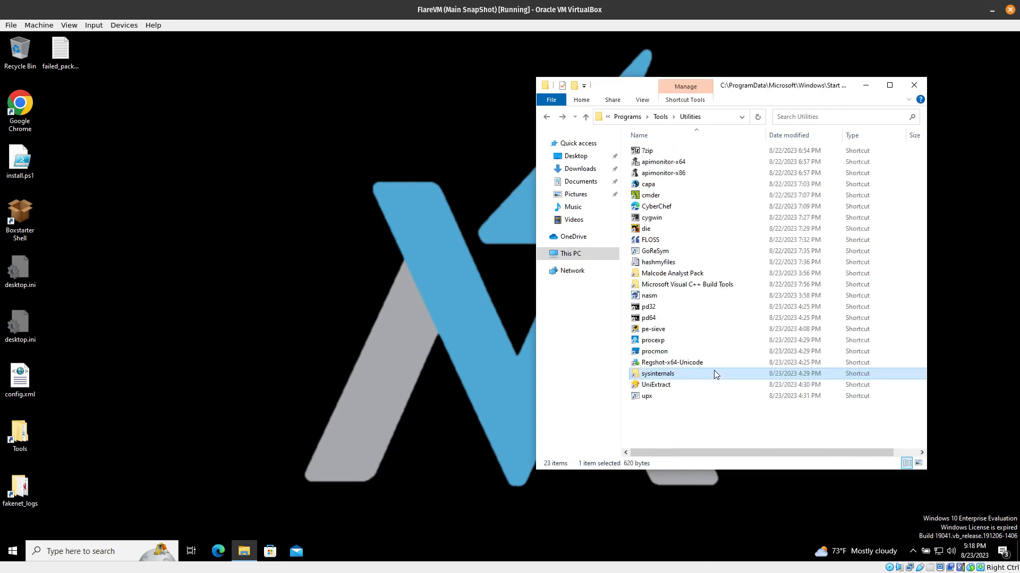
Launch UniExtract, dismiss its First Start Assistant and main window, and return to the Tools folder.
double_click(671, 387)
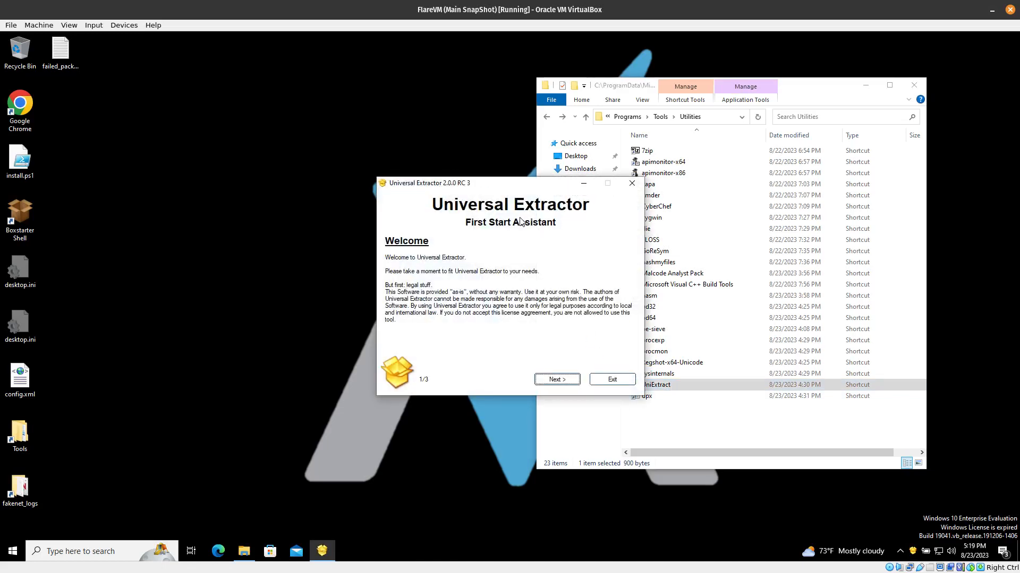
click(631, 183)
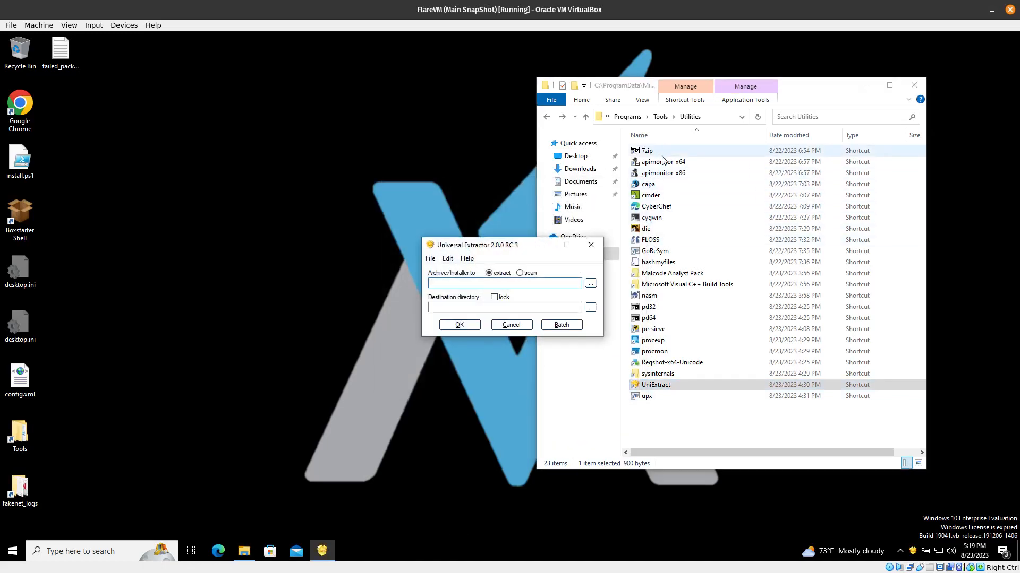
click(592, 246)
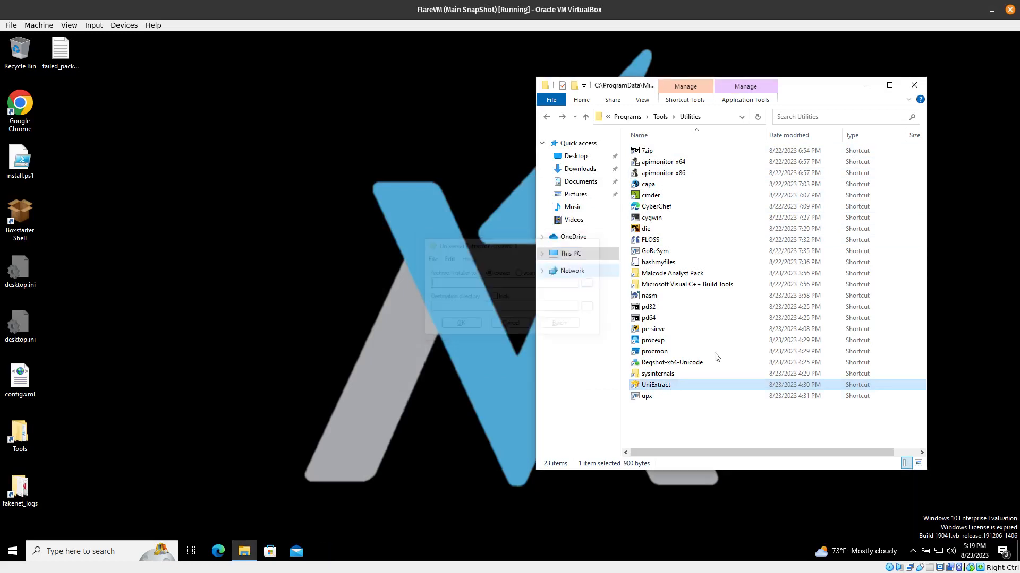
click(672, 435)
key(alt+Left)
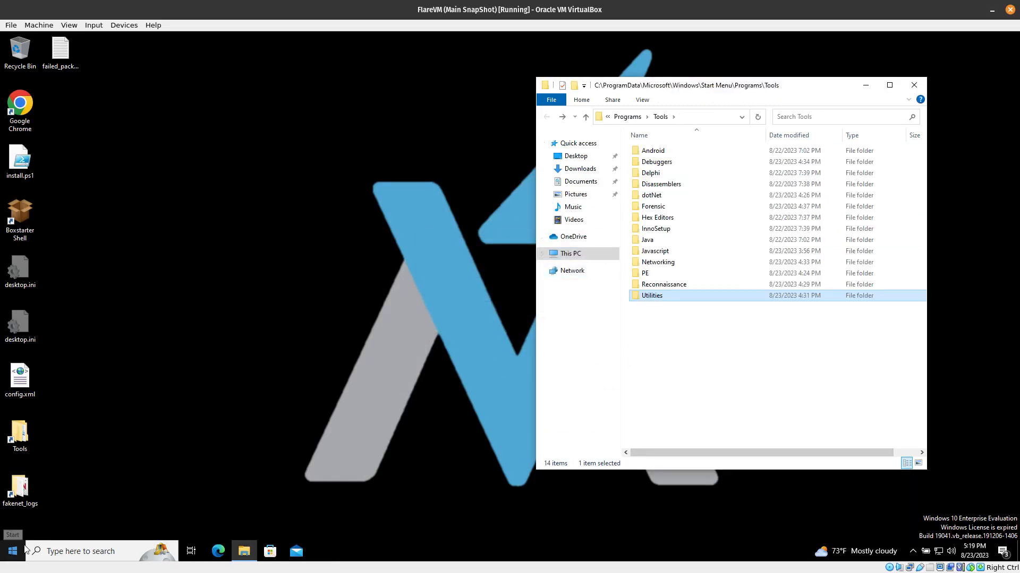
Look through the Windows list of installed programs, and dismiss it.
click(13, 551)
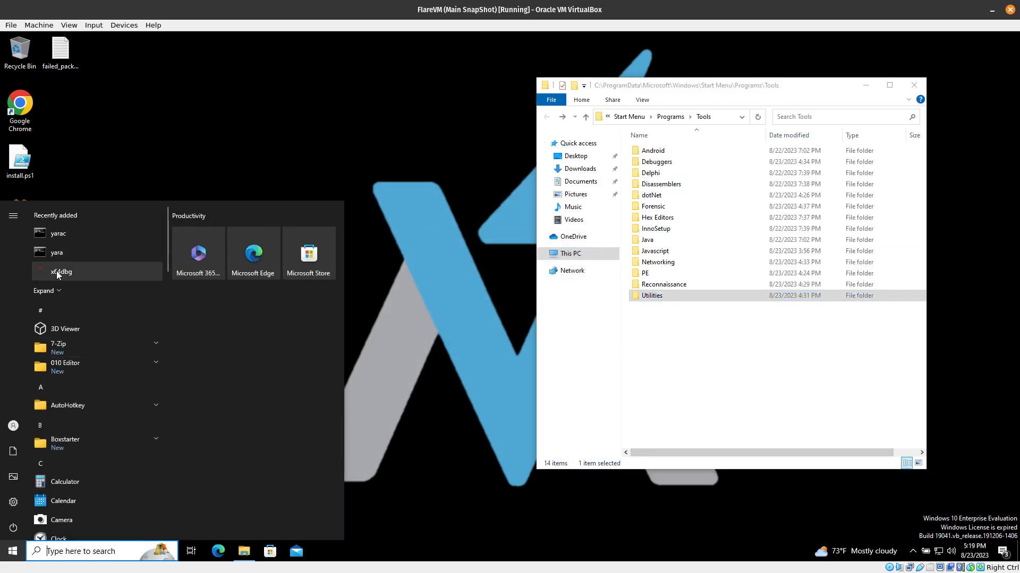
scroll(150, 419, down, 10)
scroll(150, 418, down, 5)
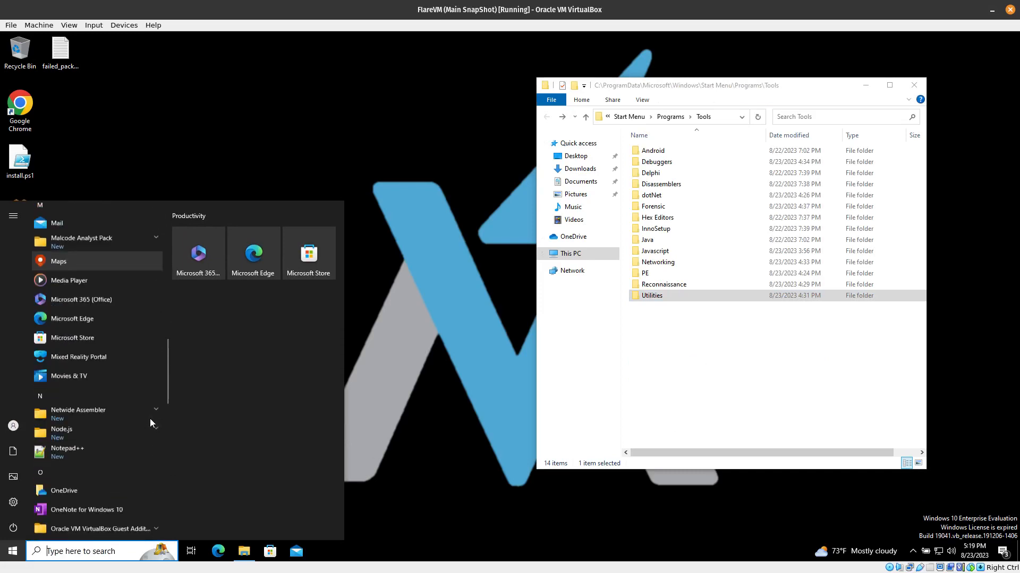
scroll(91, 359, up, 1)
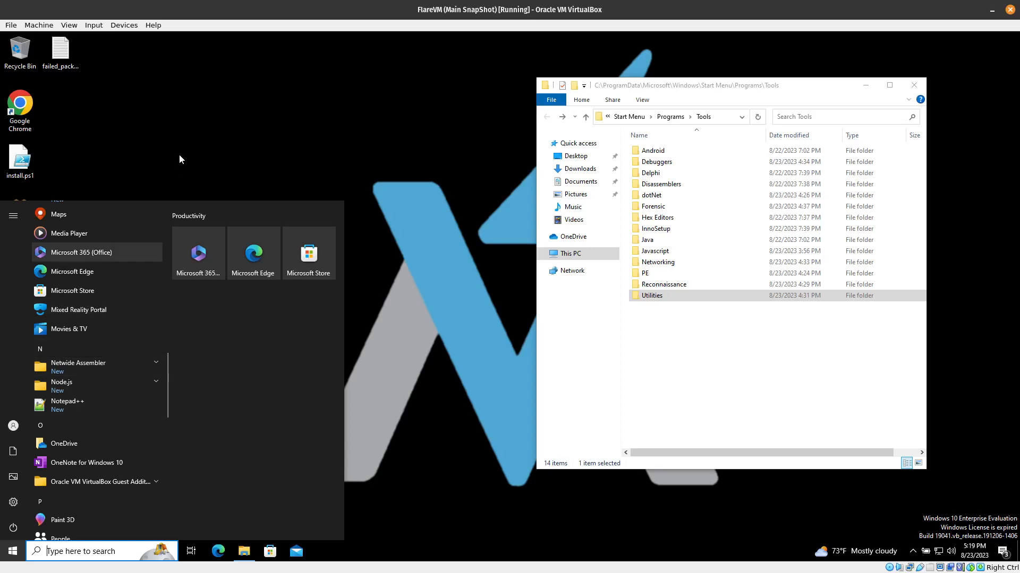
click(190, 136)
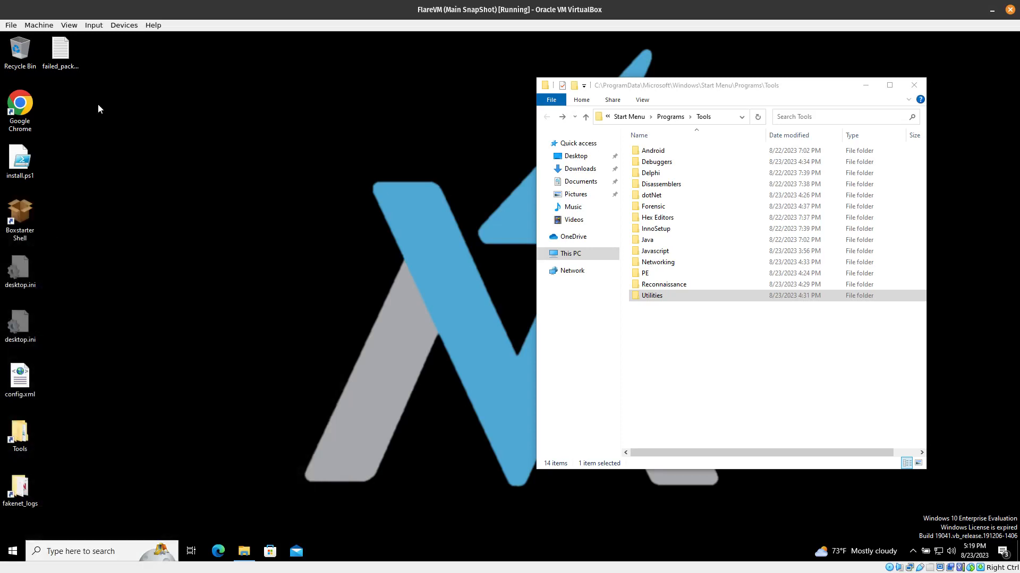
Move the Tools folder window nearer the desktop icons, and close it.
drag(669, 88, 357, 81)
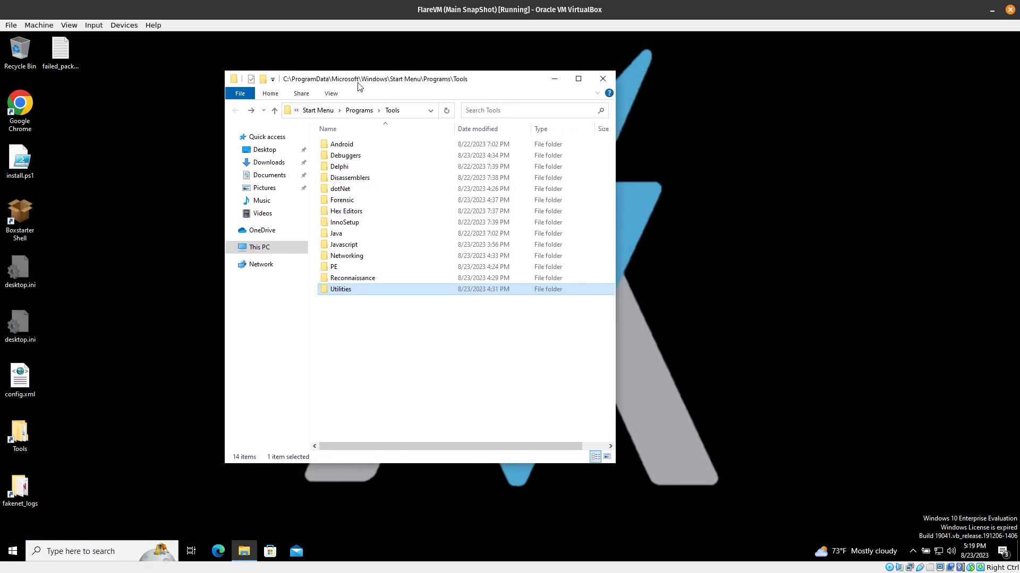
click(440, 362)
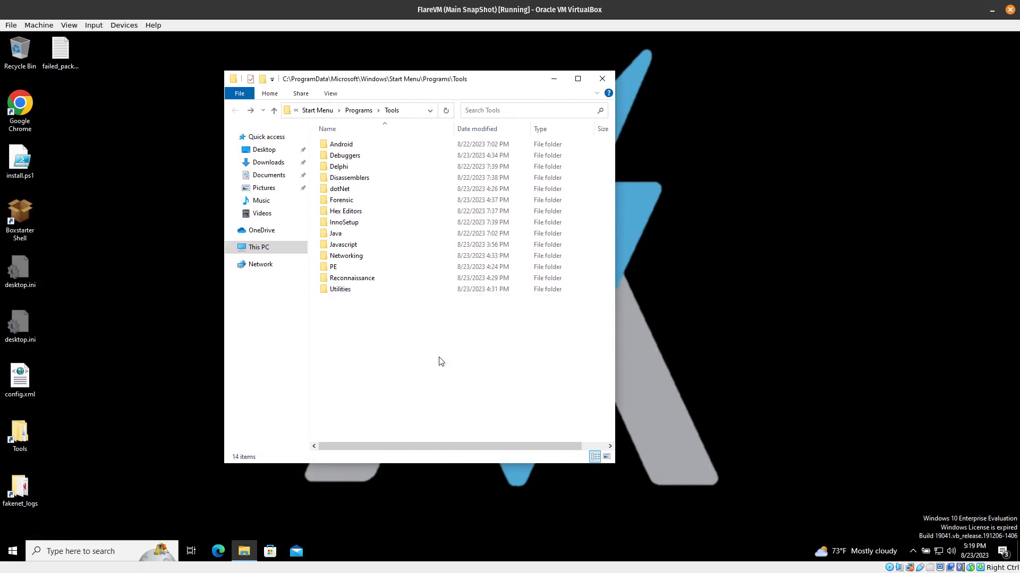
click(603, 81)
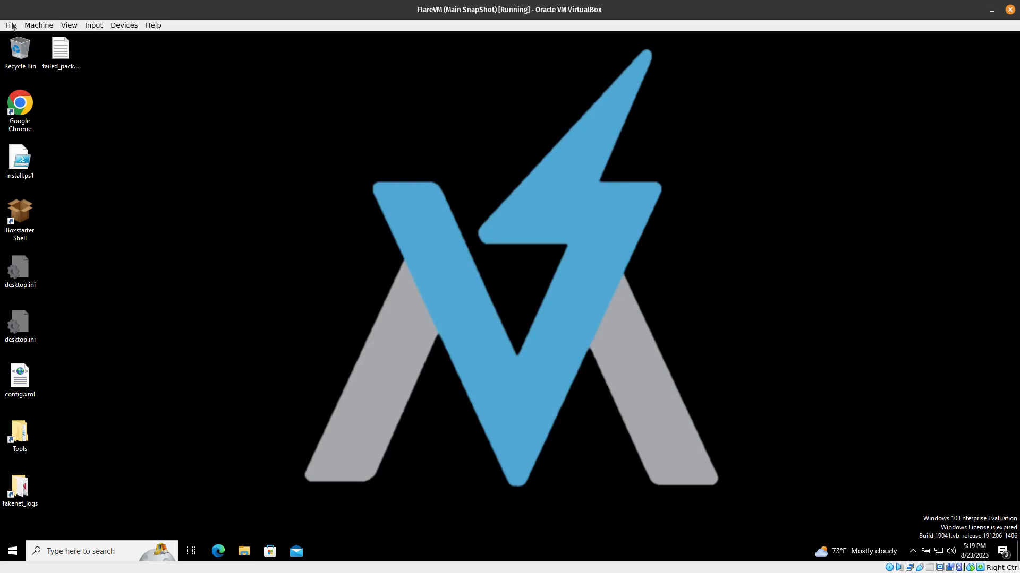
Take a snapshot of the running virtual machine named Main FlareVM with the description After FlareVM Installation.
click(52, 26)
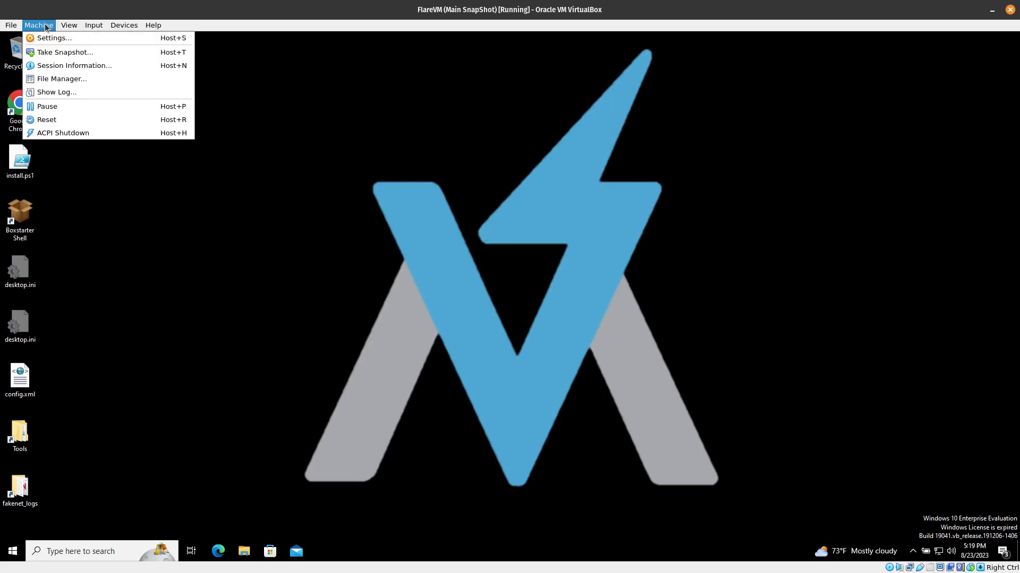
click(66, 52)
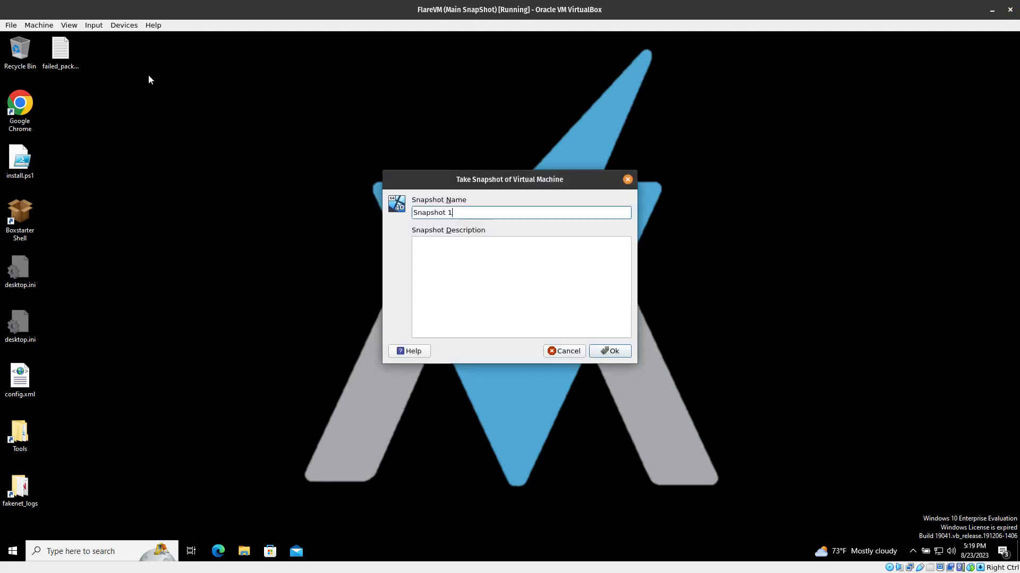
drag(462, 211, 250, 221)
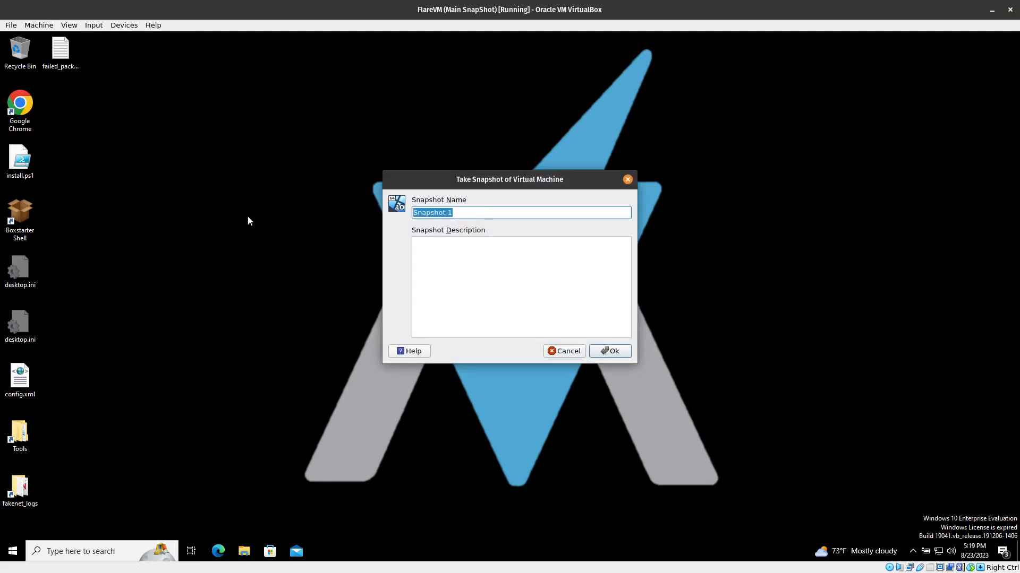
text(Msin)
click(429, 274)
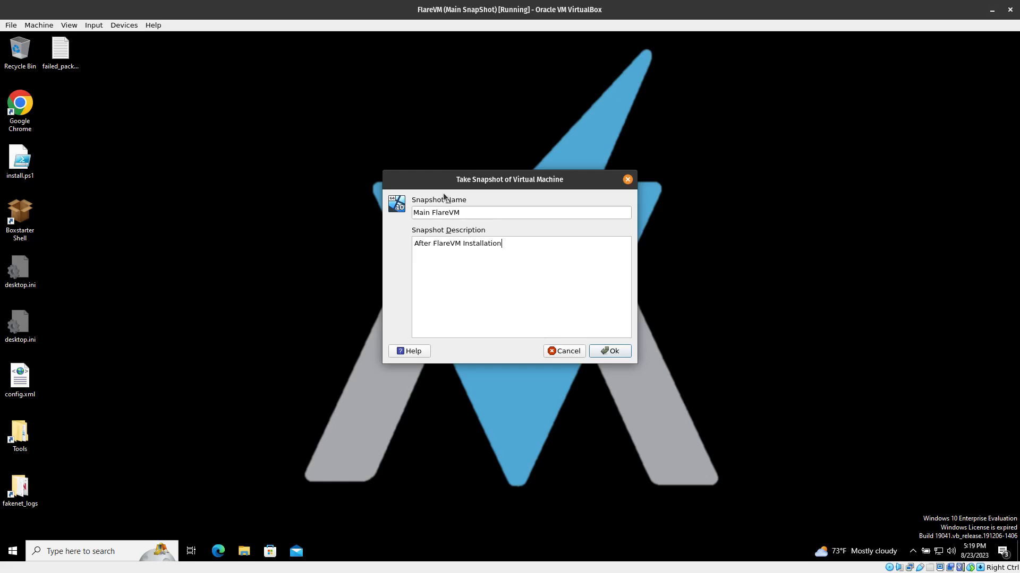
drag(467, 182, 275, 116)
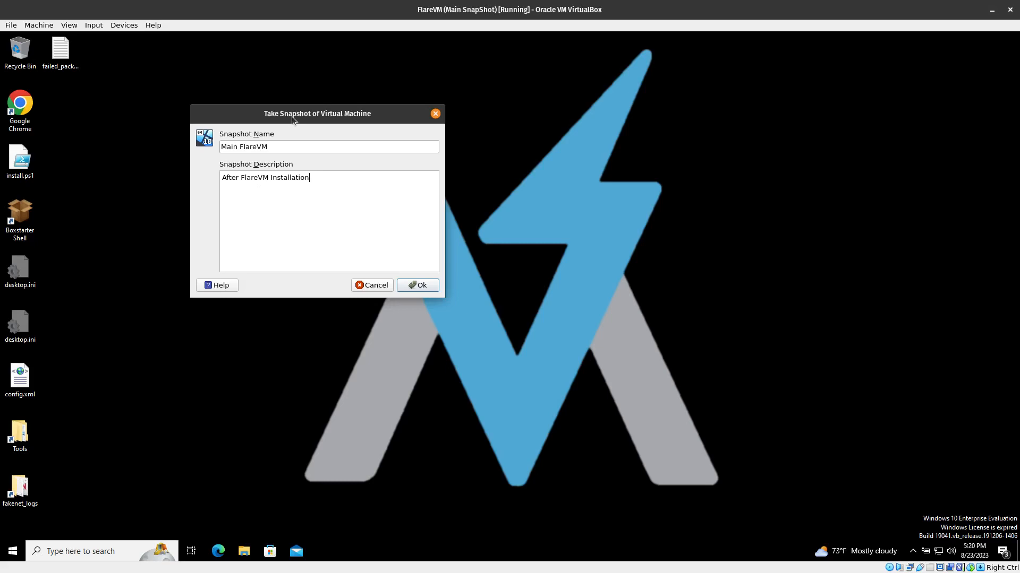
drag(291, 115, 381, 98)
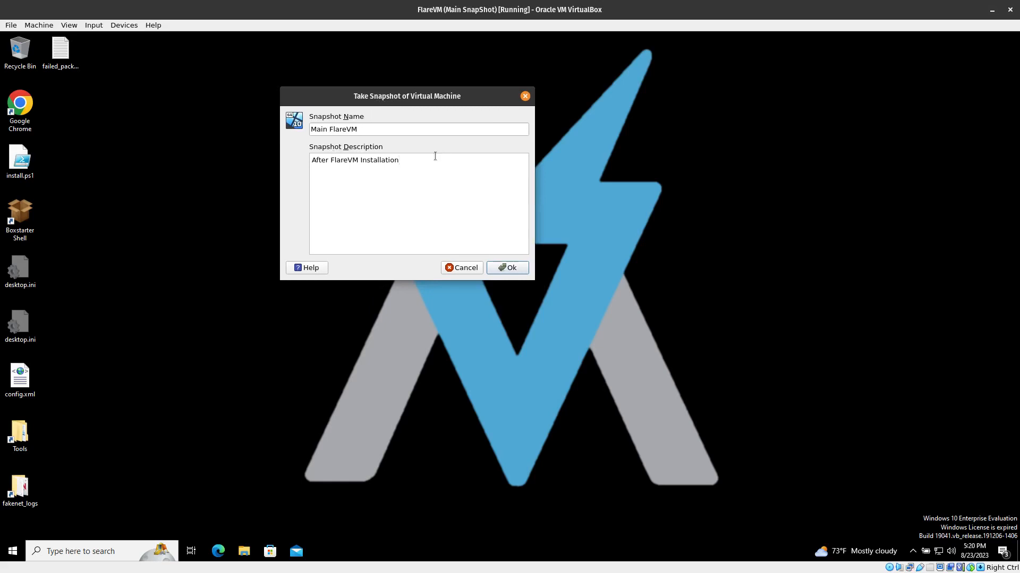
drag(434, 154, 301, 159)
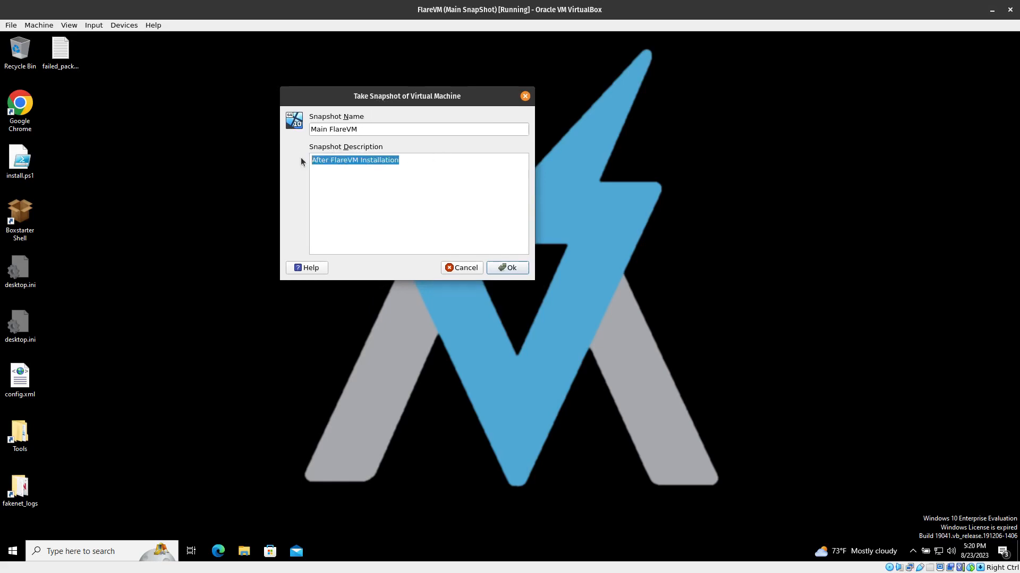
click(507, 268)
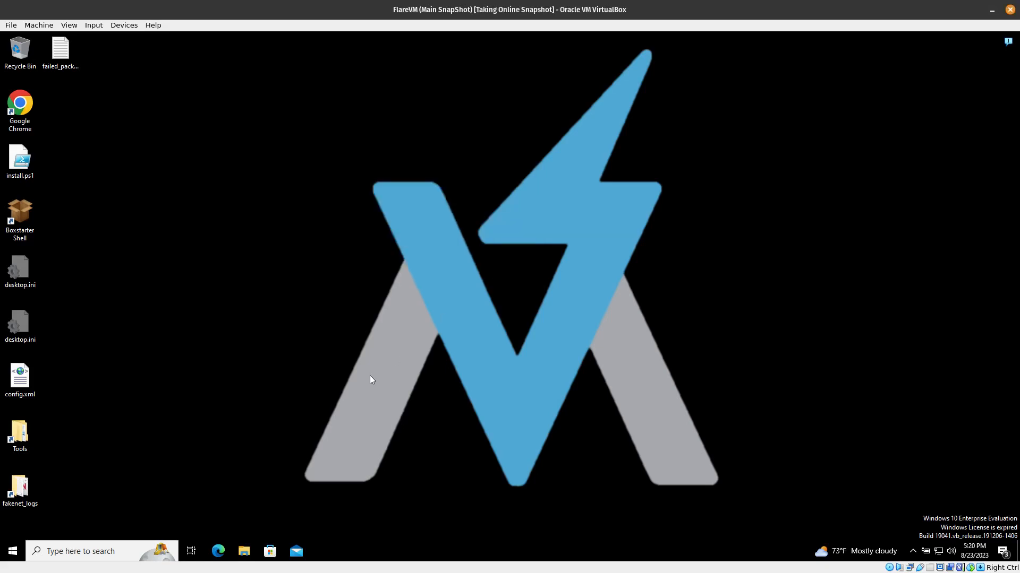
Switch to VirtualBox Manager to check on the snapshot being taken, and minimize its window.
key(super)
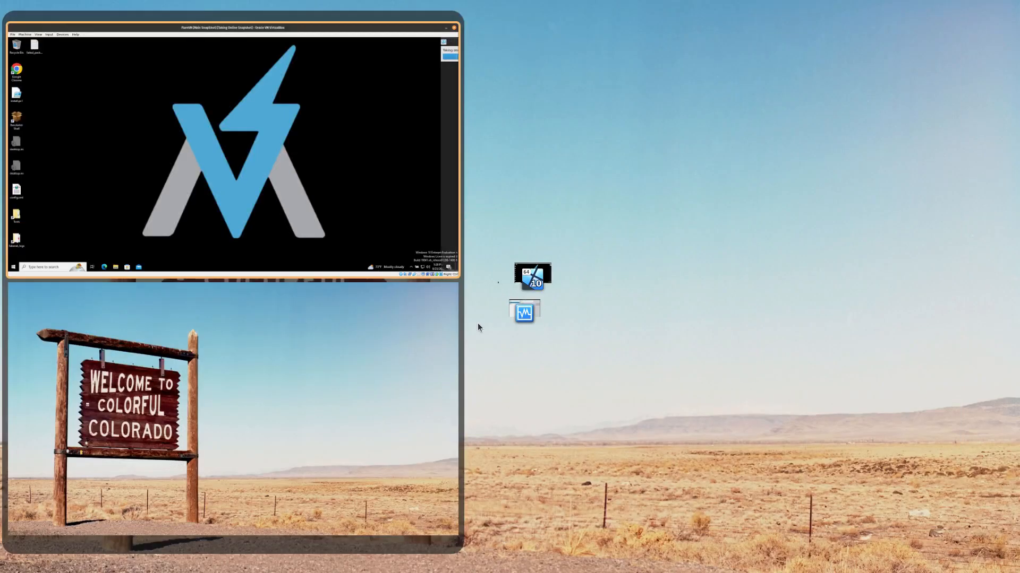
click(514, 316)
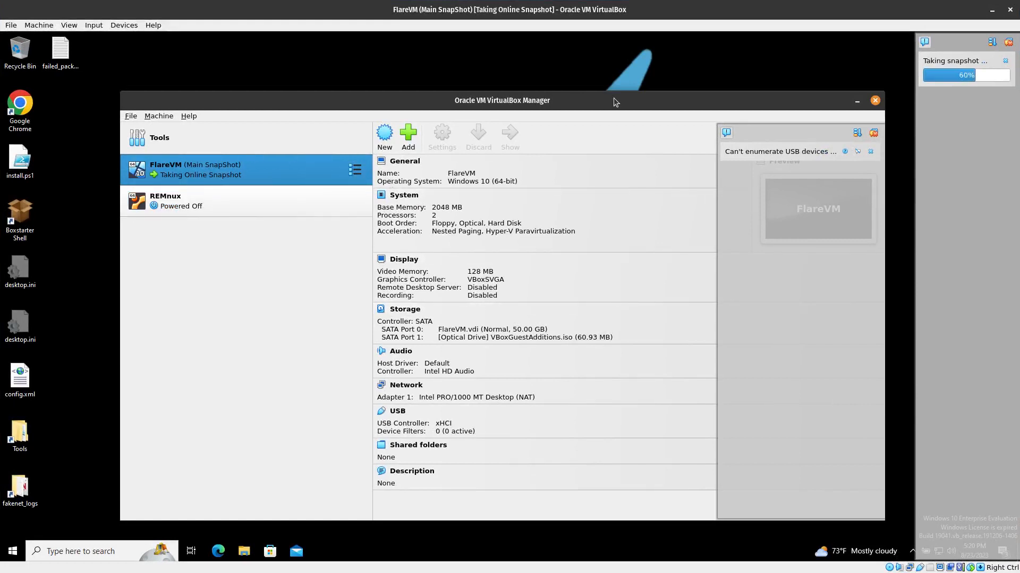
click(856, 102)
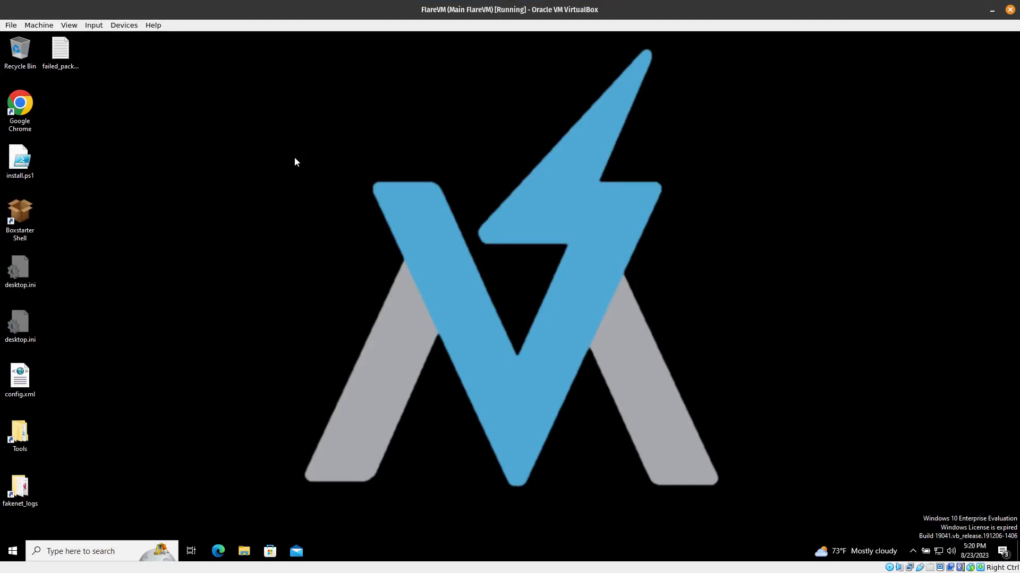
Bring VirtualBox Manager back to the front and open the snapshot list of the FlareVM machine.
click(39, 25)
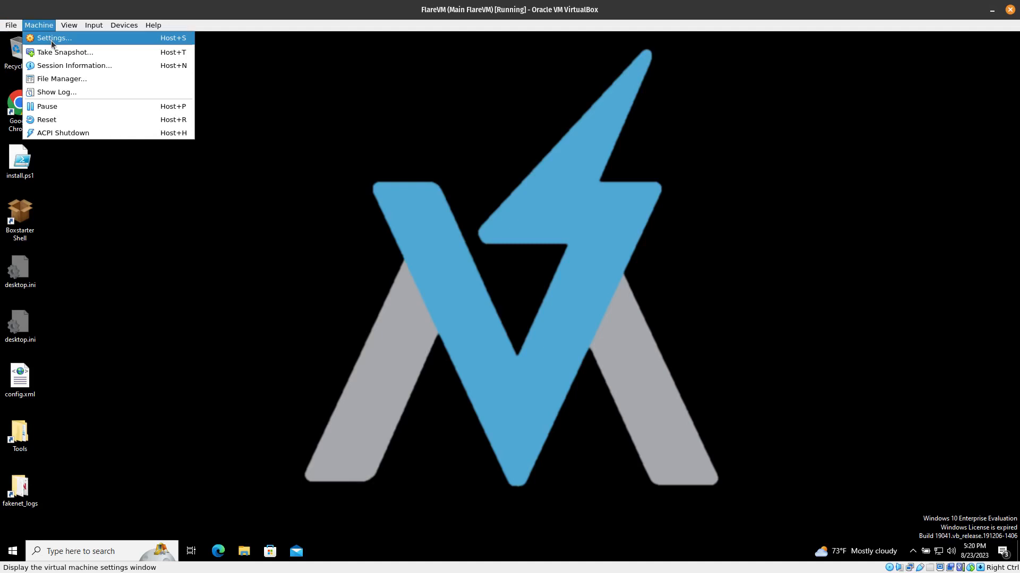
click(341, 73)
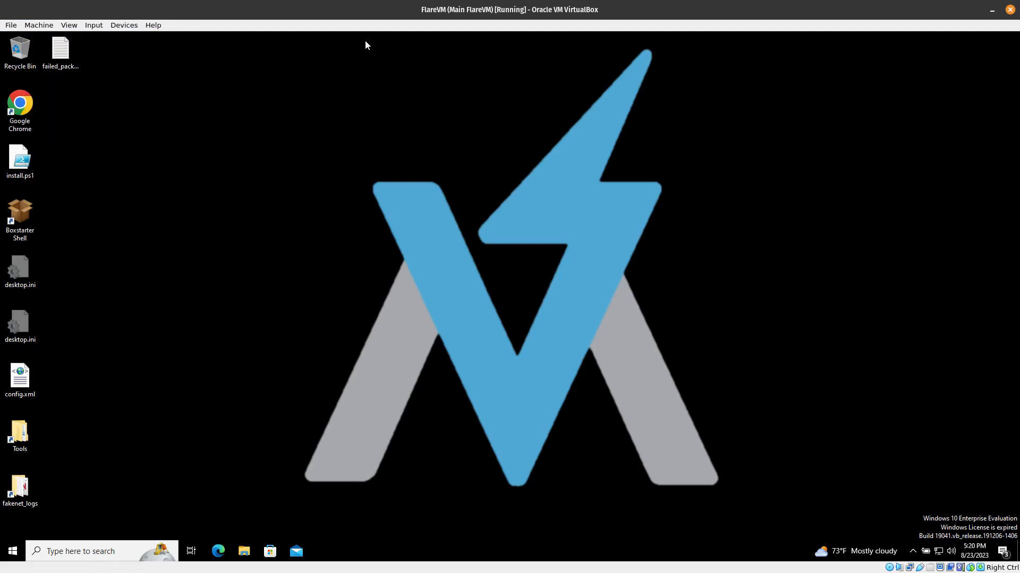
key(super)
click(116, 169)
key(super)
click(521, 321)
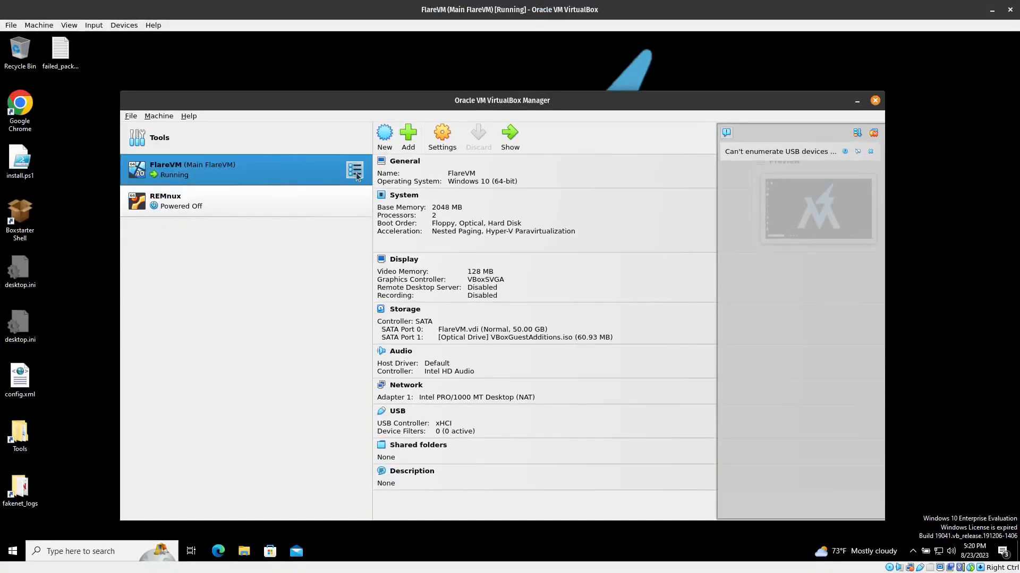
click(356, 171)
click(425, 190)
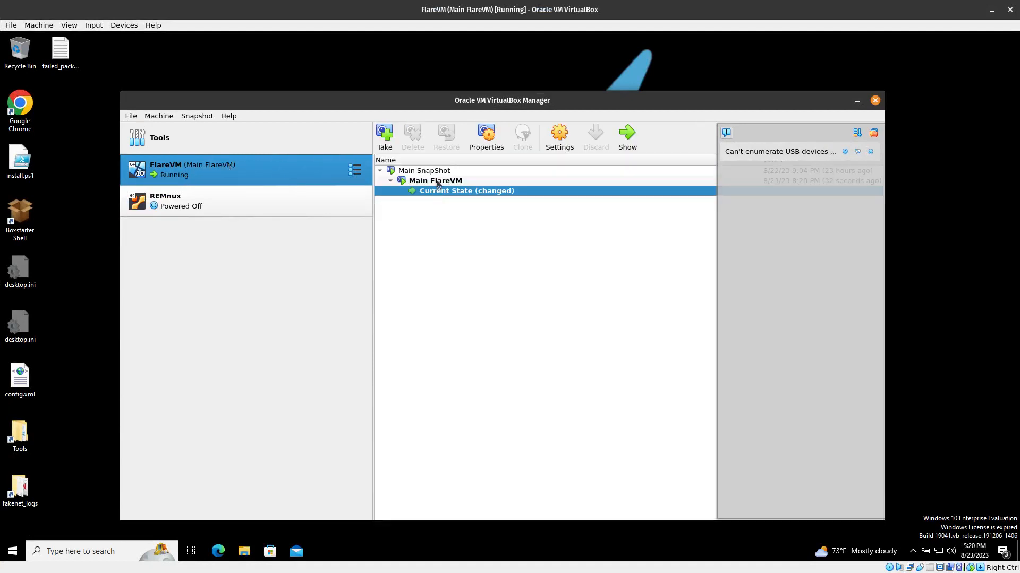
Examine the Main SnapShot and Main FlareVM entries in the snapshot tree, leaving Main FlareVM selected.
click(413, 172)
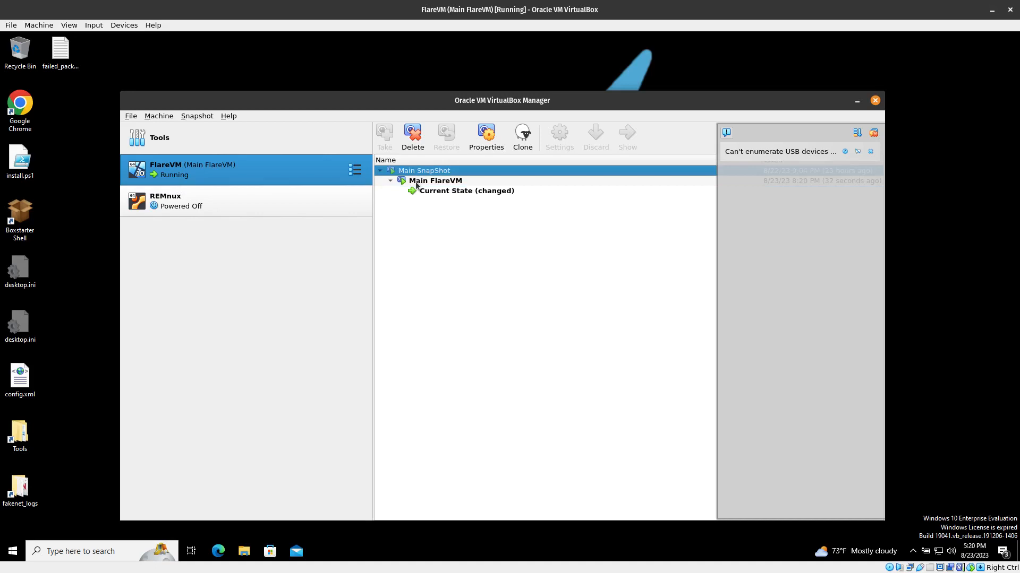
click(416, 182)
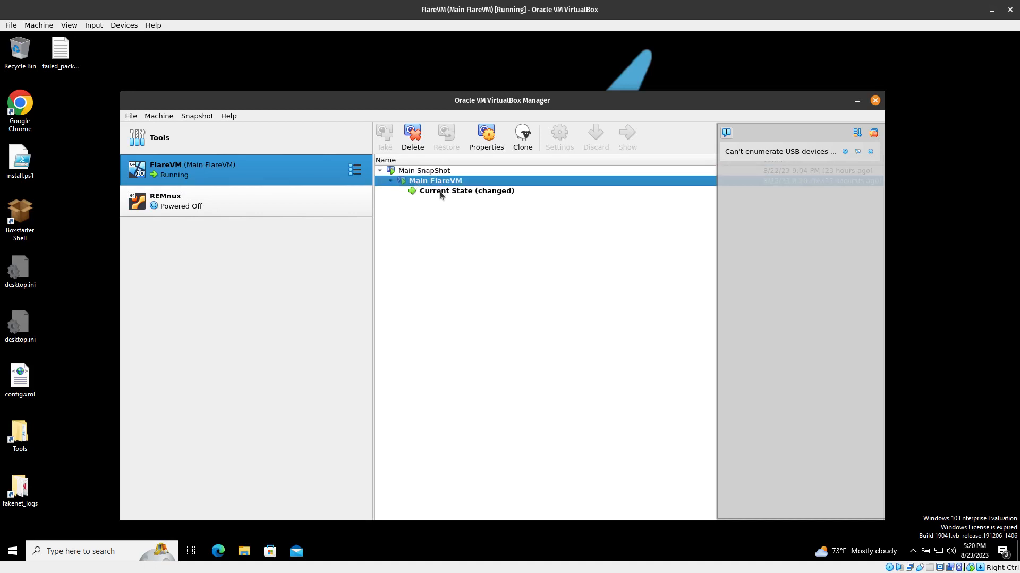
click(410, 171)
click(412, 181)
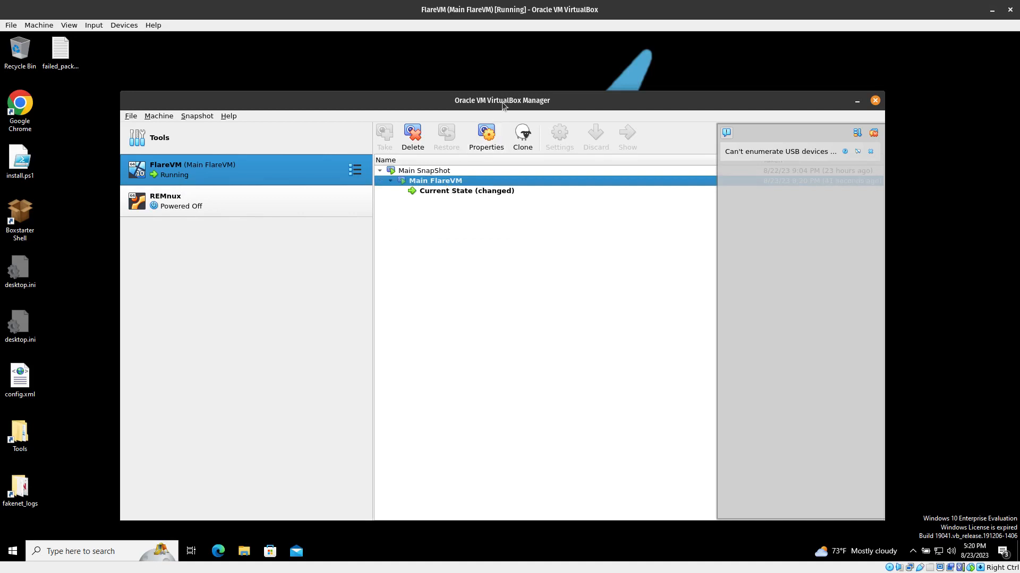
Move the VirtualBox Manager window out of the way and delete the failed_packages.txt file from the FlareVM desktop.
drag(454, 101, 0, 138)
click(68, 63)
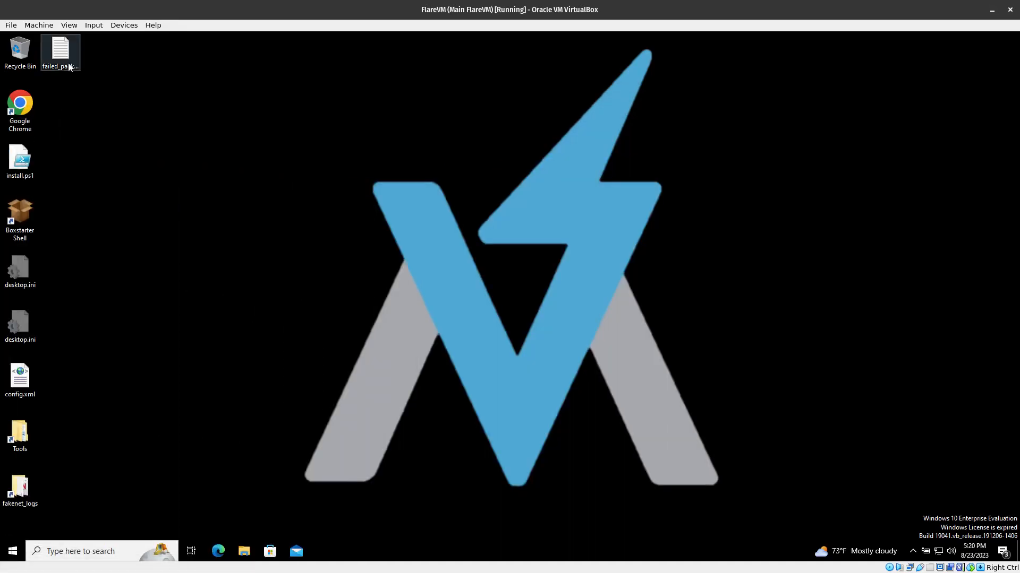
key(Delete)
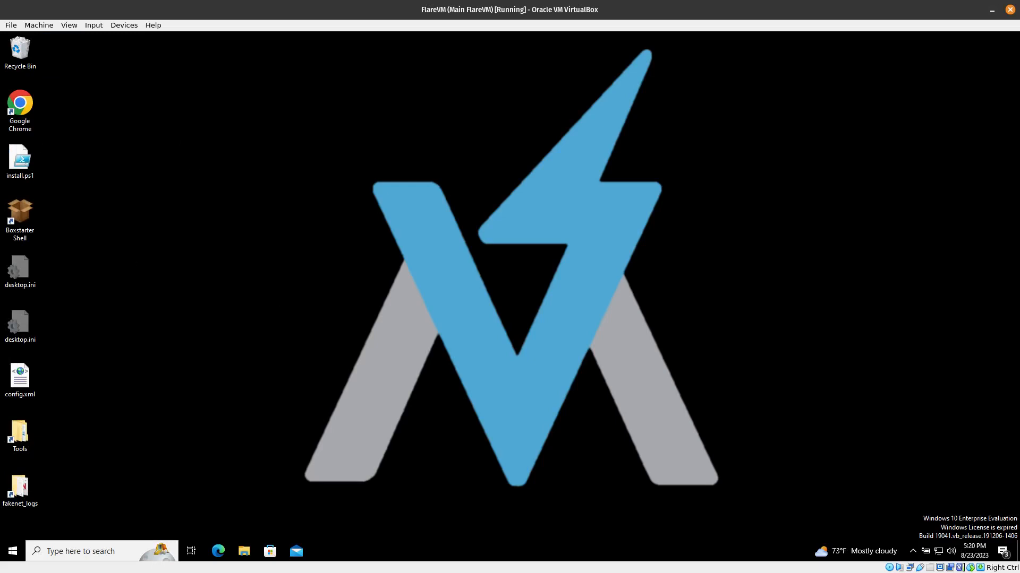
Bring the VirtualBox Manager window back into view and power off FlareVM, choosing not to show the confirmation message again.
drag(0, 109, 606, 63)
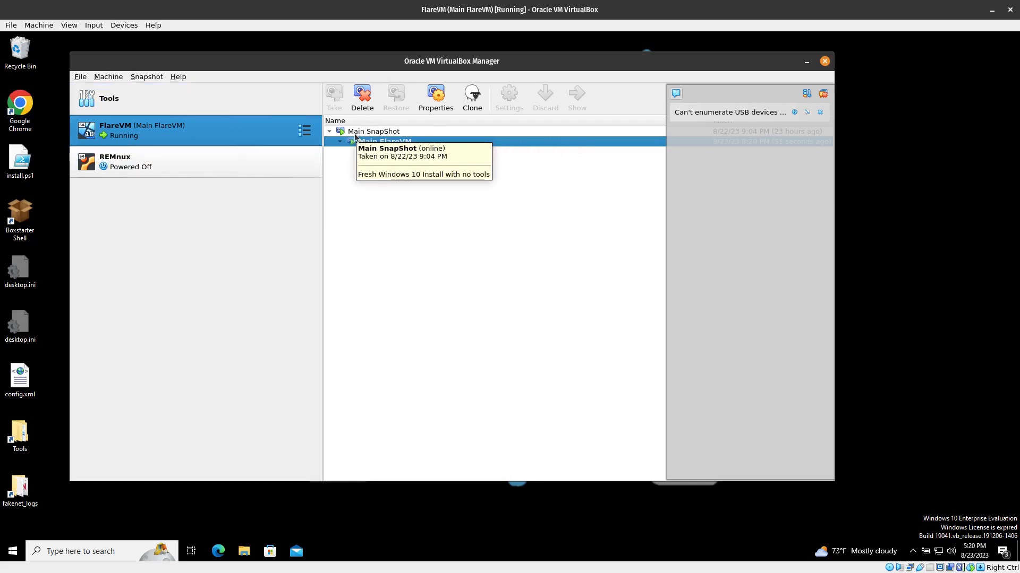
right_click(232, 127)
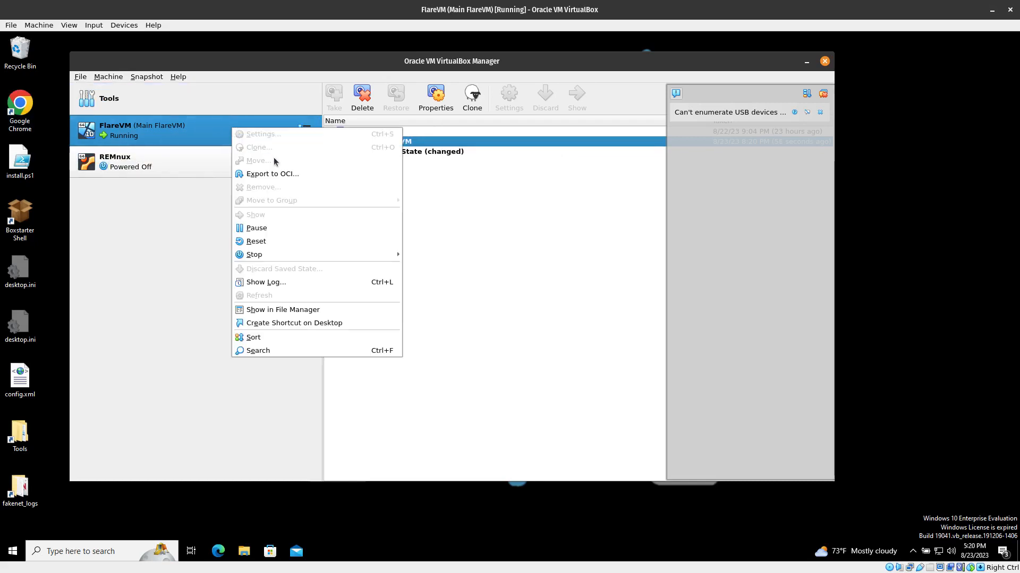
mouse_move(358, 256)
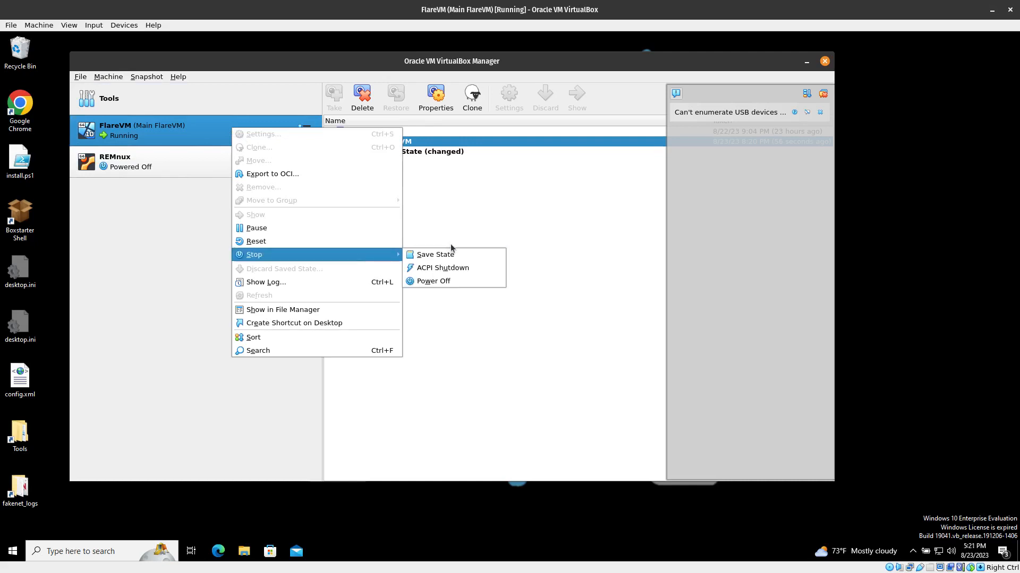
click(434, 280)
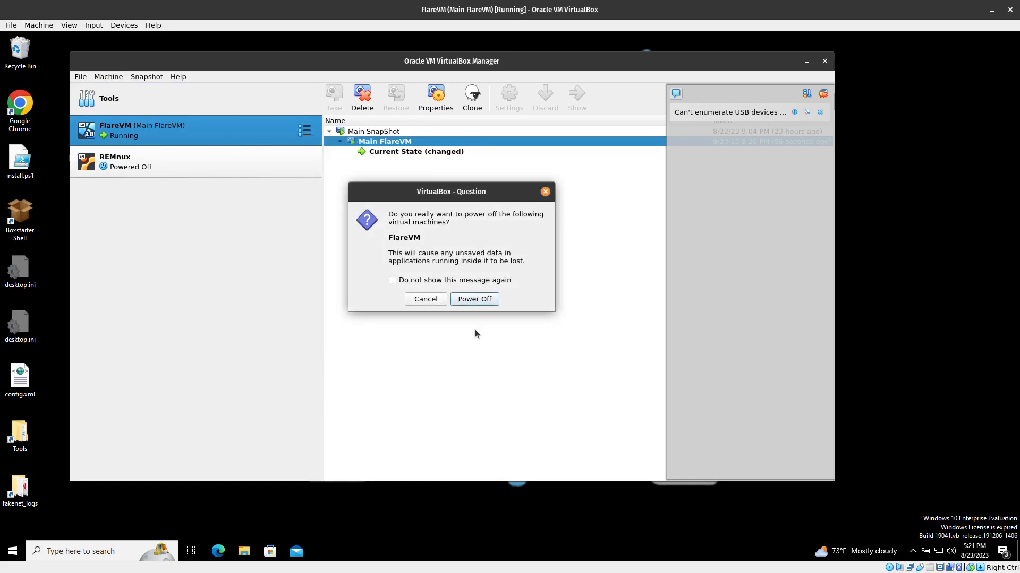
click(475, 281)
click(474, 299)
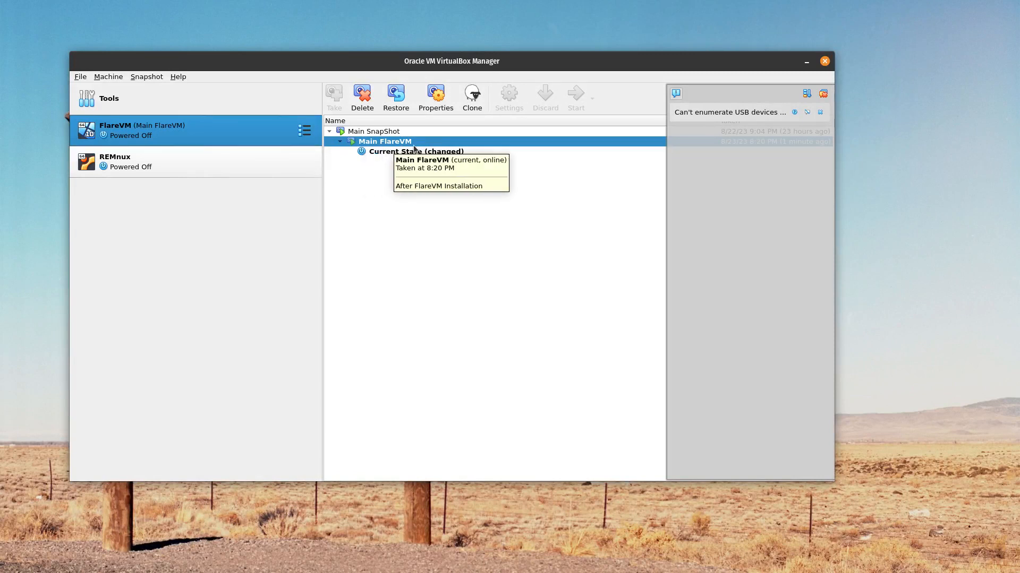
Restore the Main FlareVM snapshot without creating a snapshot of the current machine state.
click(396, 95)
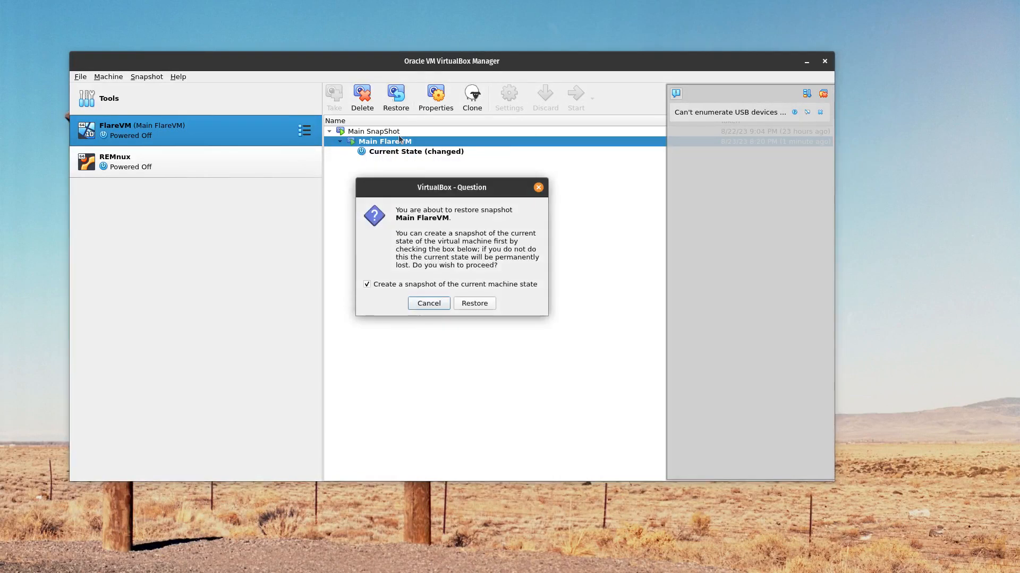
click(388, 286)
click(487, 303)
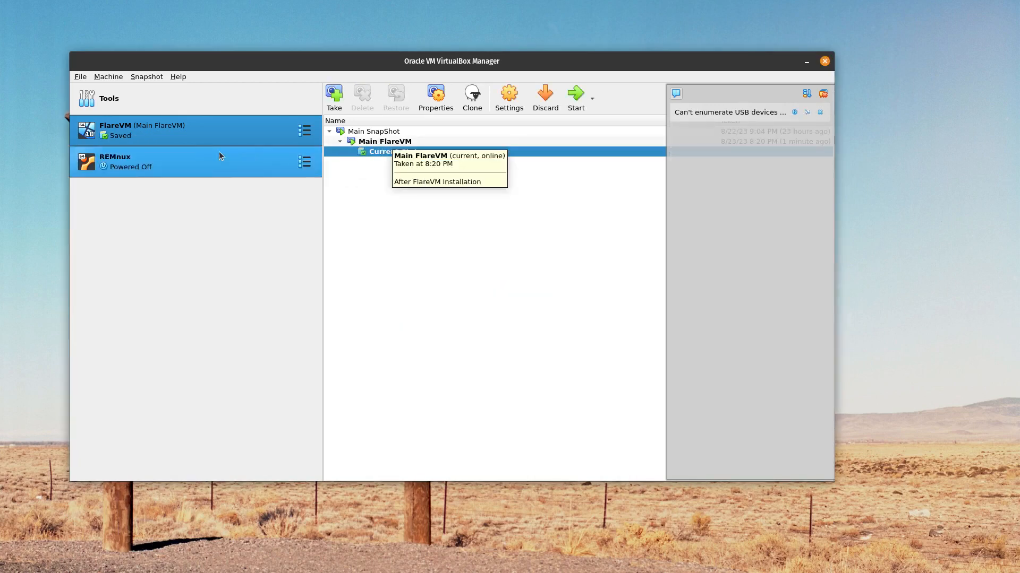
Start FlareVM from the restored snapshot and check the desktop for the failed_packages.txt file.
click(576, 97)
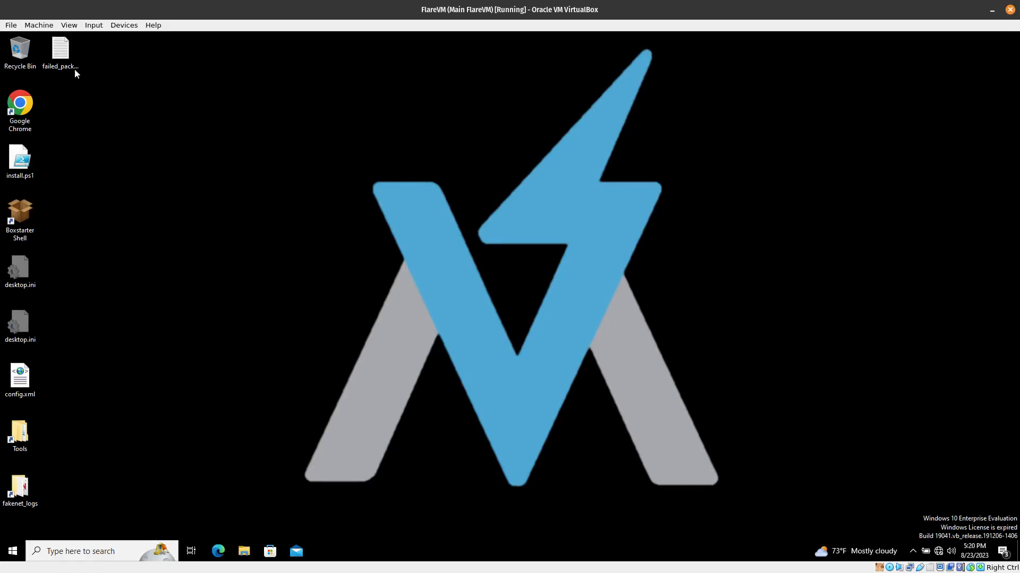
click(62, 59)
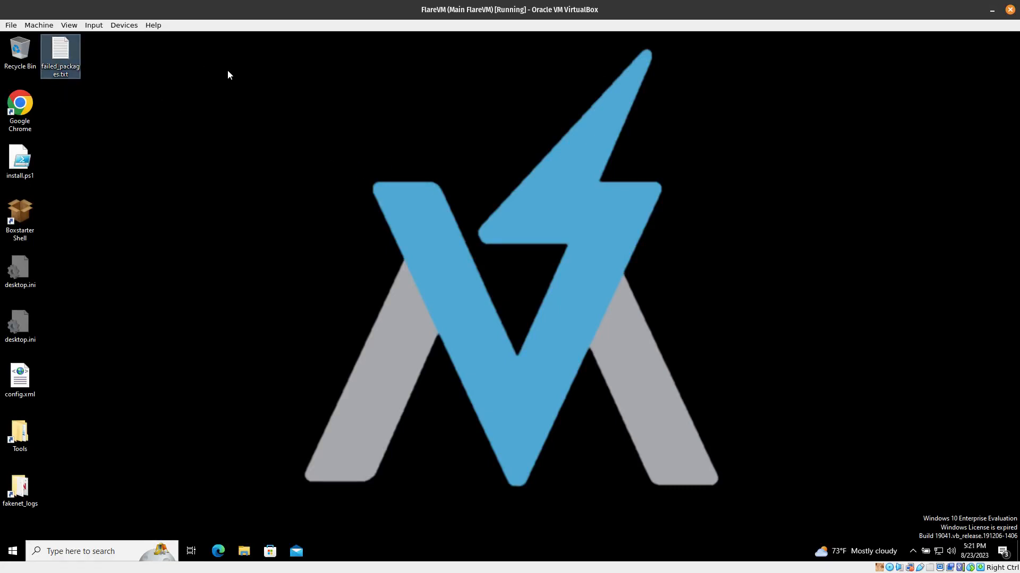
click(337, 134)
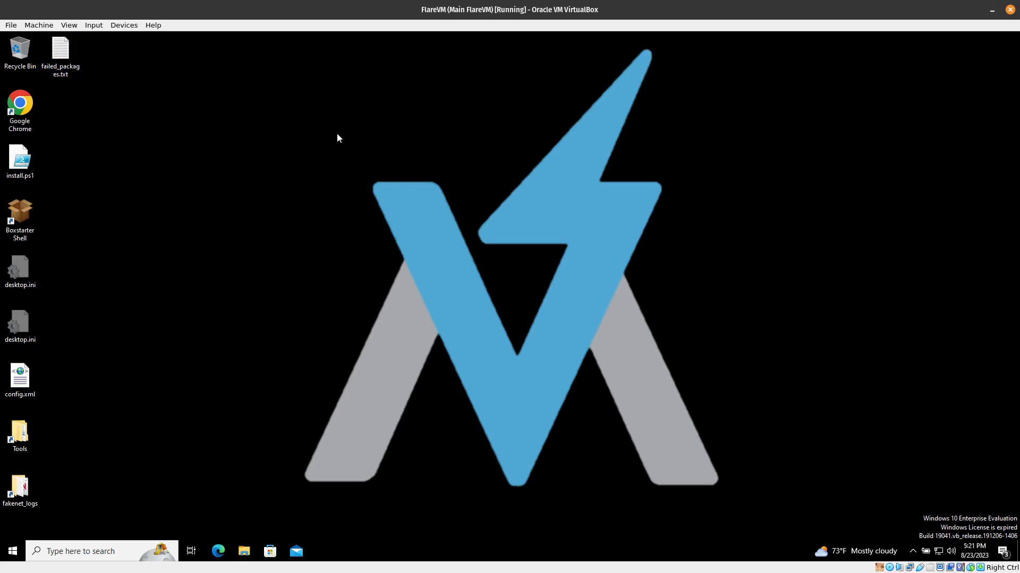